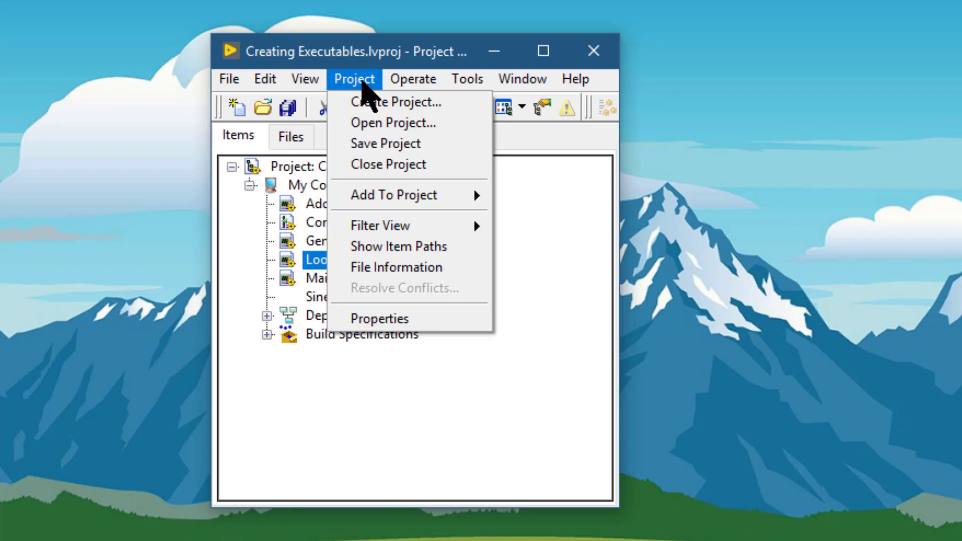
Browse the Project menu's commands, then dismiss the menu
{"action": "left_click", "coordinate": [362, 82]}
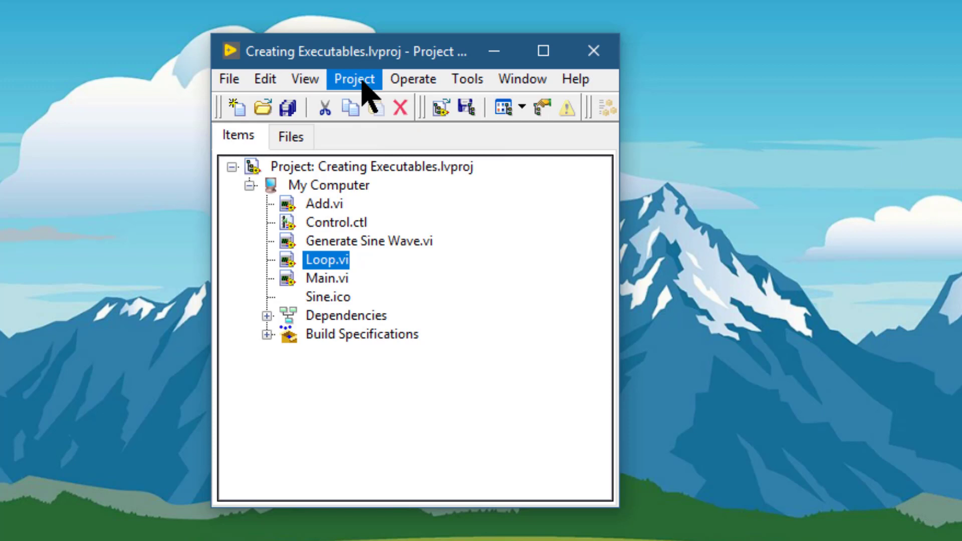
{"action": "left_click", "coordinate": [362, 82]}
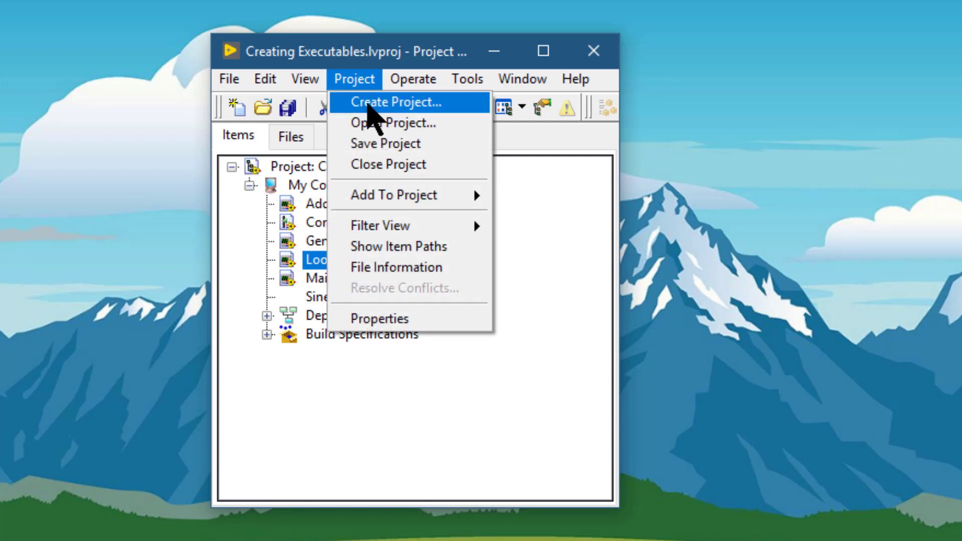
{"action": "key", "text": "Escape"}
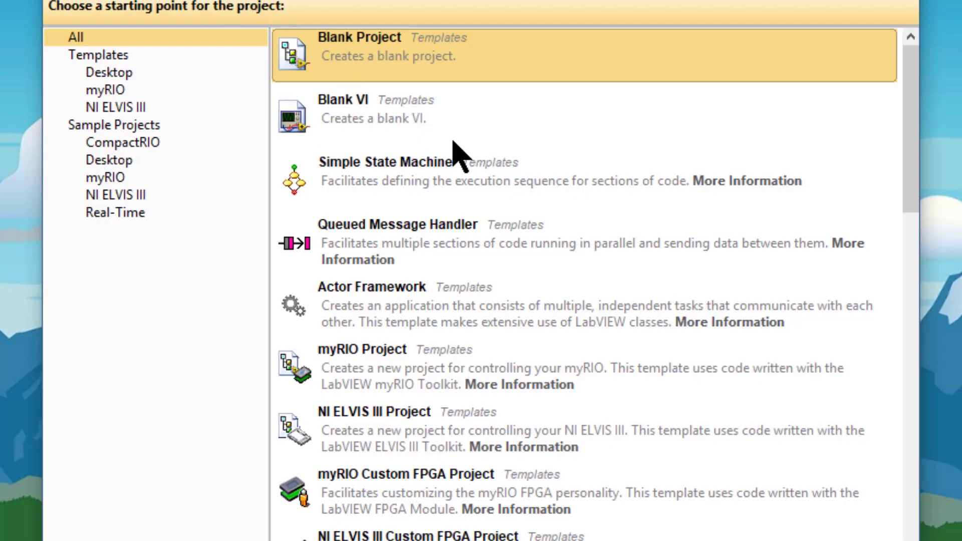
{"action": "left_click", "coordinate": [915, 498]}
{"action": "left_click", "coordinate": [915, 499]}
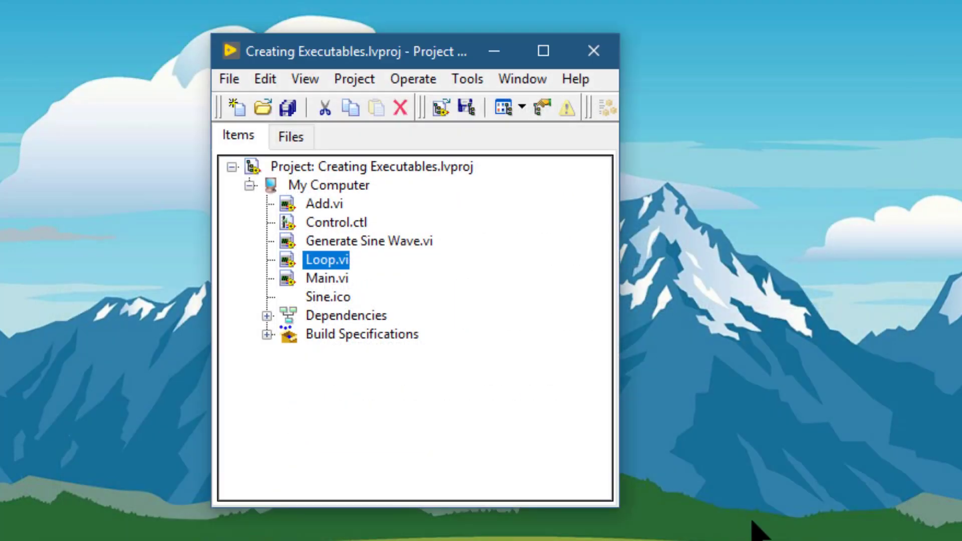
Open the Open Project dialog, browse to the Desktop folder, then cancel it
{"action": "left_click", "coordinate": [414, 85]}
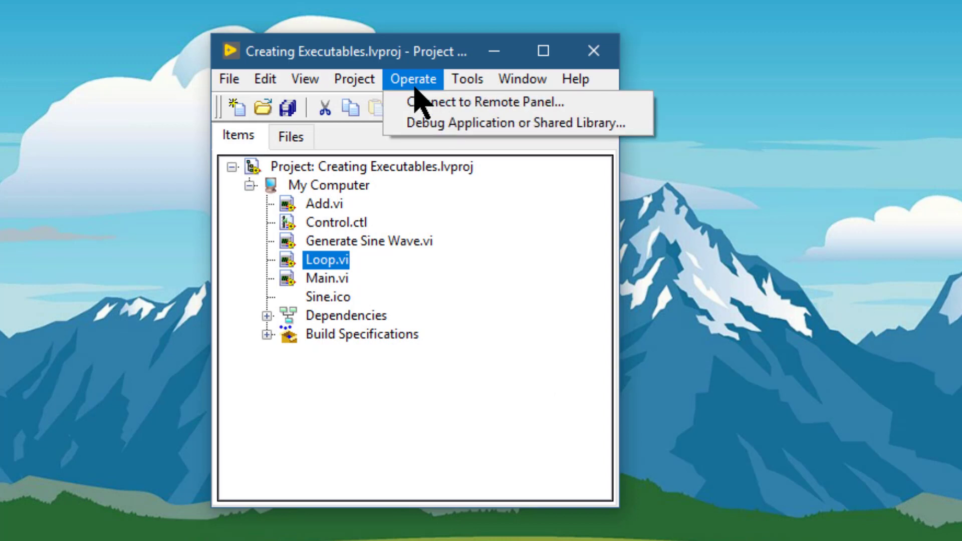
{"action": "mouse_move", "coordinate": [359, 83]}
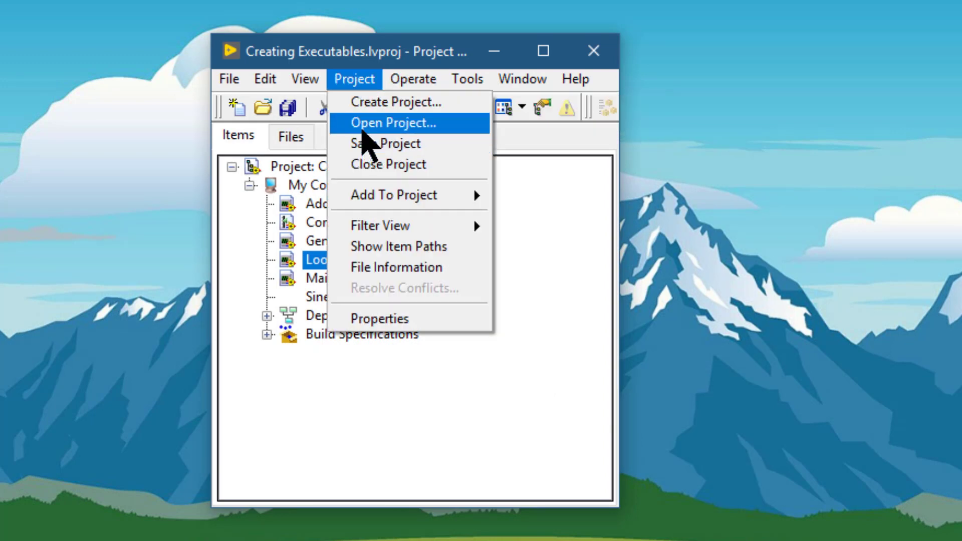
{"action": "left_click", "coordinate": [363, 129]}
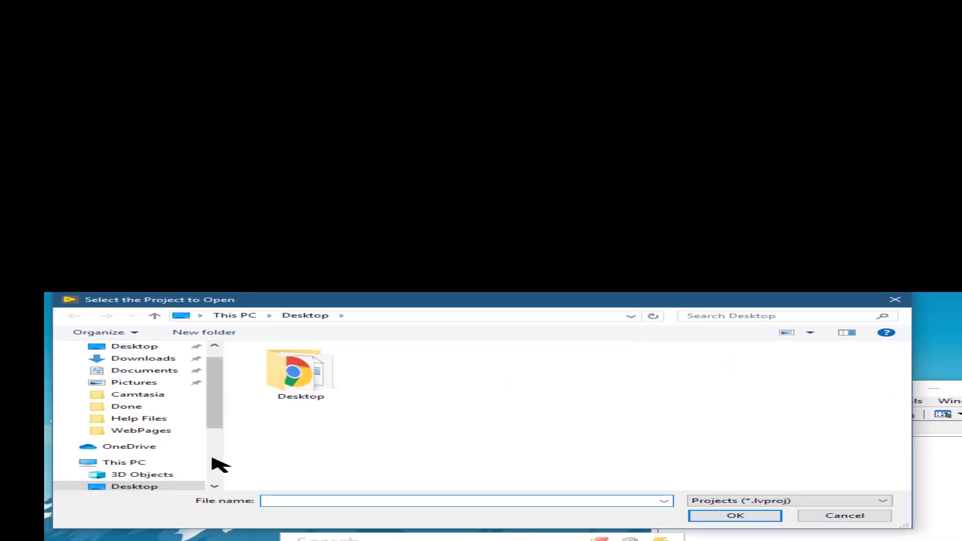
{"action": "scroll", "coordinate": [97, 413], "scroll_direction": "down", "scroll_amount": 3}
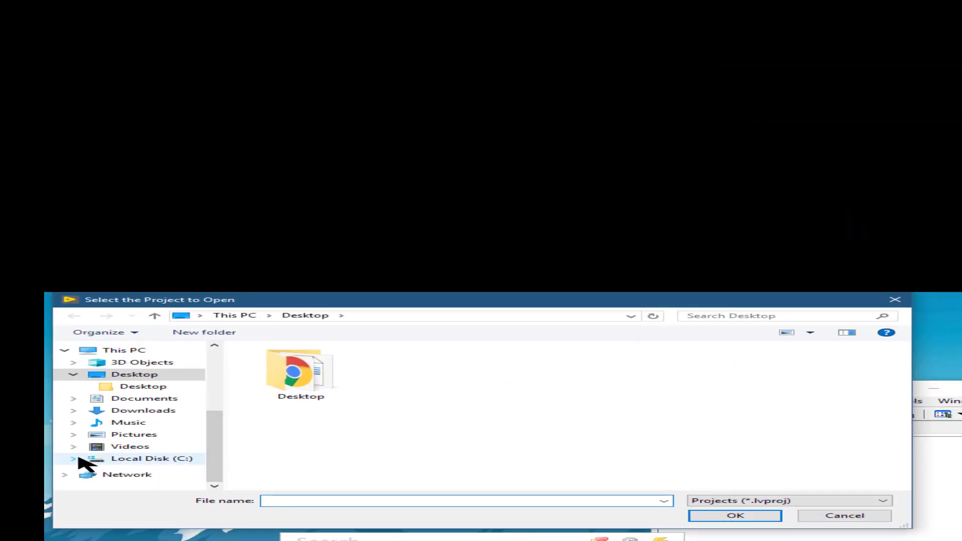
{"action": "left_click", "coordinate": [256, 389]}
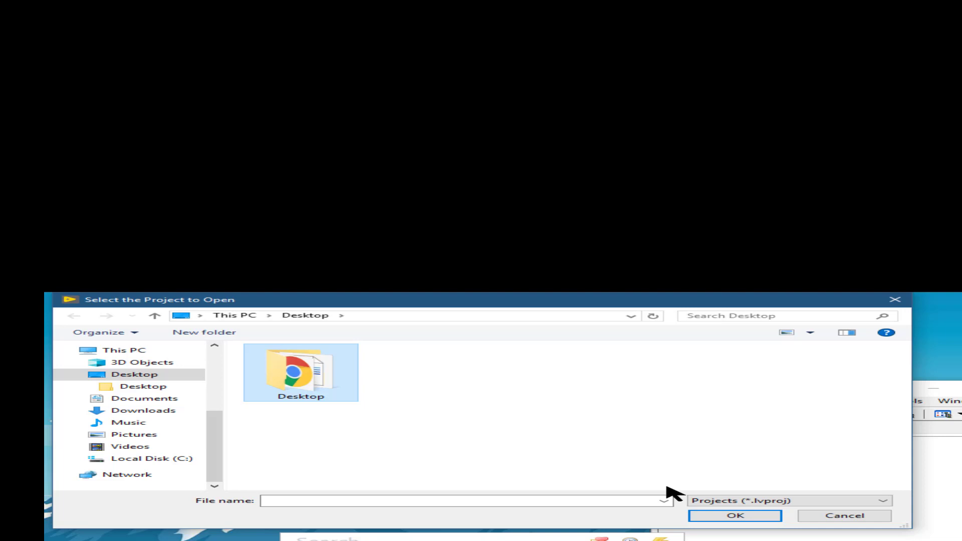
{"action": "key", "text": "Escape"}
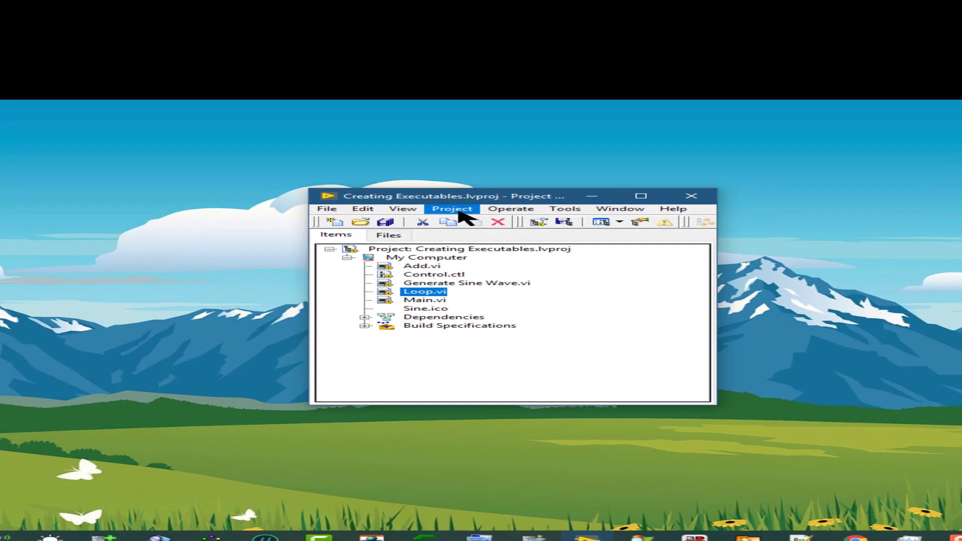
Save the Creating Executables project and select Sine.ico in the tree
{"action": "left_click", "coordinate": [795, 401]}
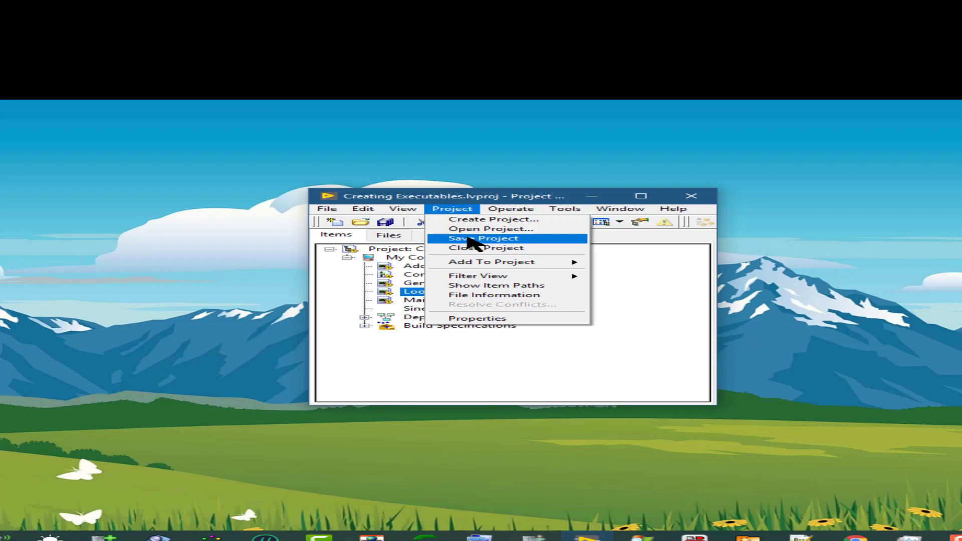
{"action": "left_click", "coordinate": [470, 239]}
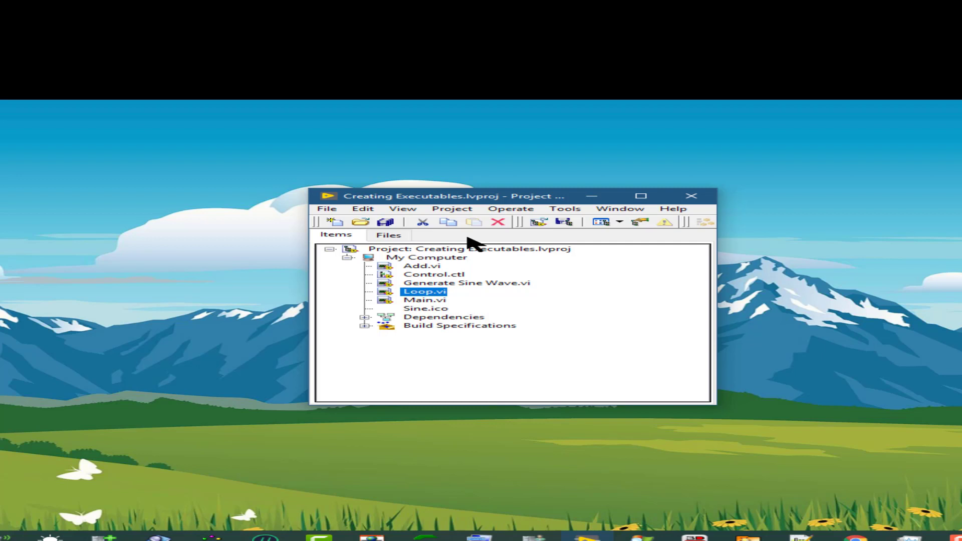
{"action": "key", "text": "Down"}
{"action": "key", "text": "Down"}
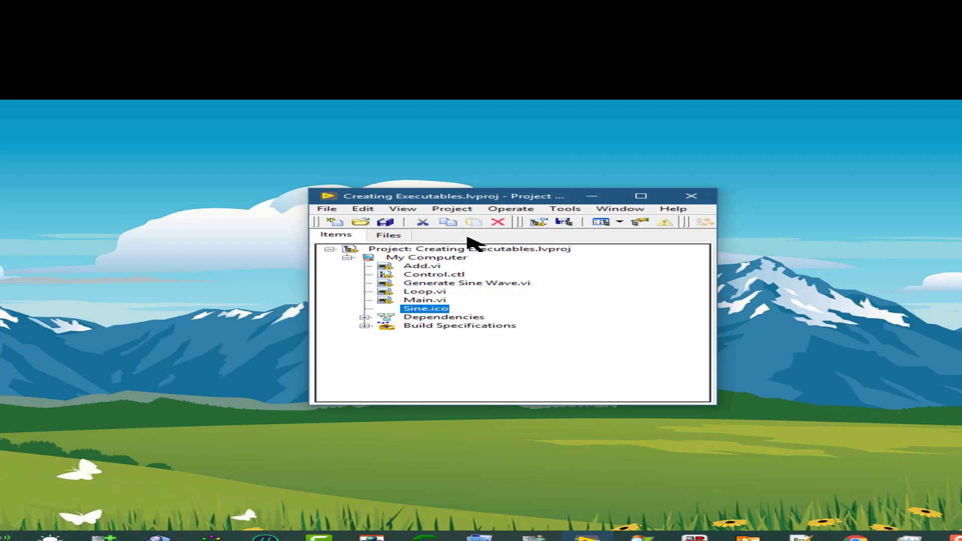
{"action": "left_click", "coordinate": [445, 213]}
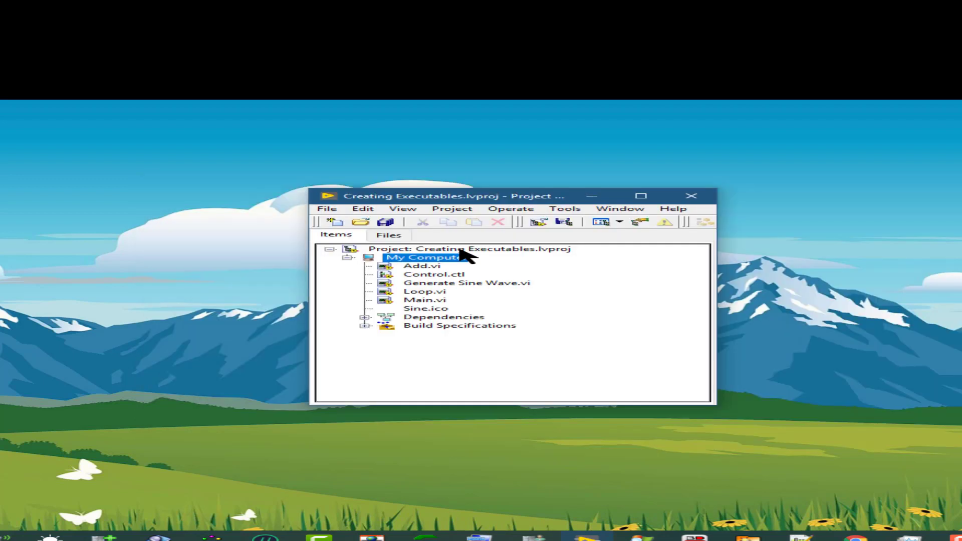
Add a blank VI, Untitled 1, via Add To Project > New VI, then return to the project window
{"action": "left_click", "coordinate": [453, 210]}
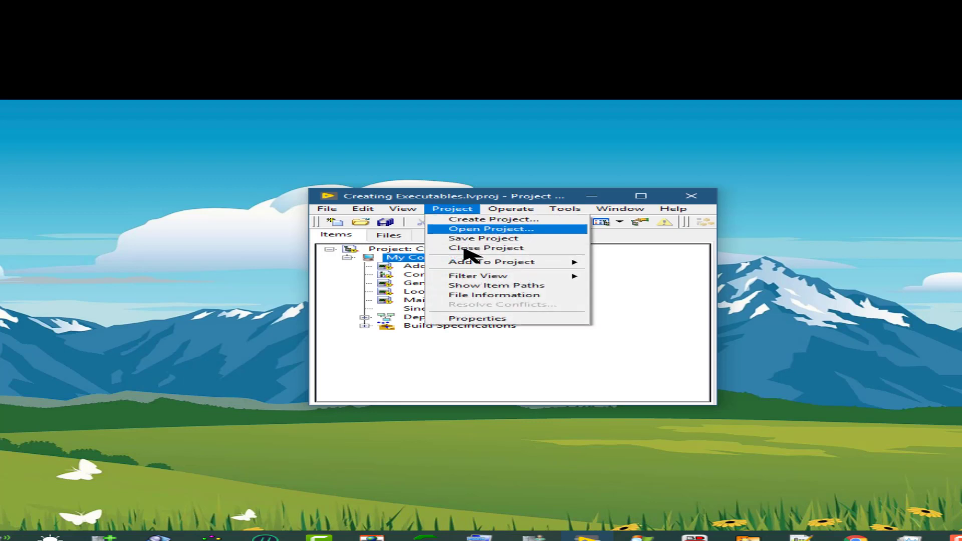
{"action": "mouse_move", "coordinate": [430, 265]}
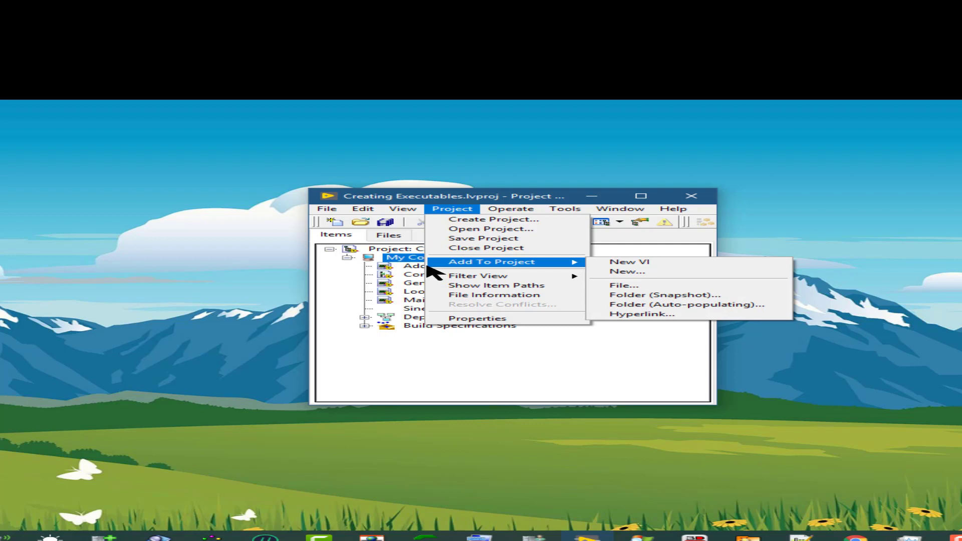
{"action": "left_click", "coordinate": [636, 265]}
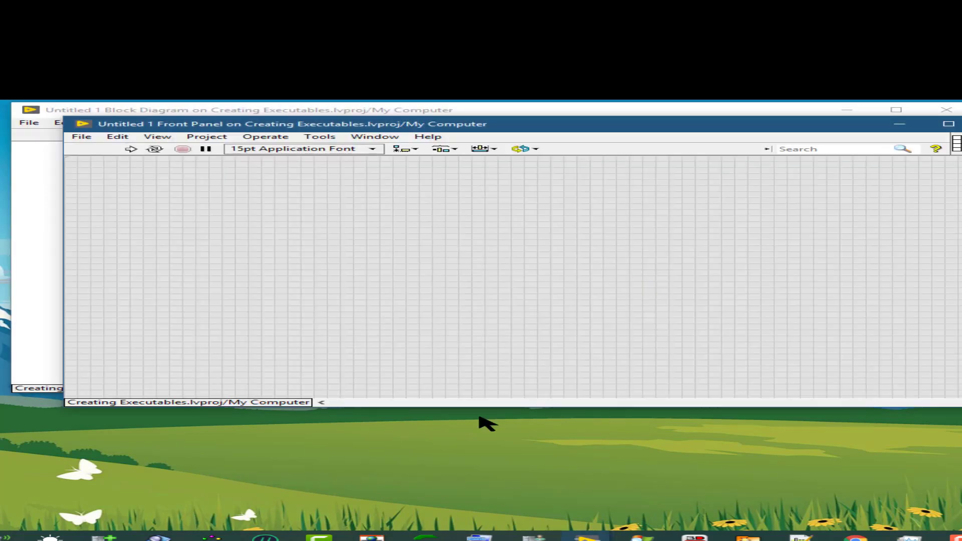
{"action": "left_click", "coordinate": [482, 422]}
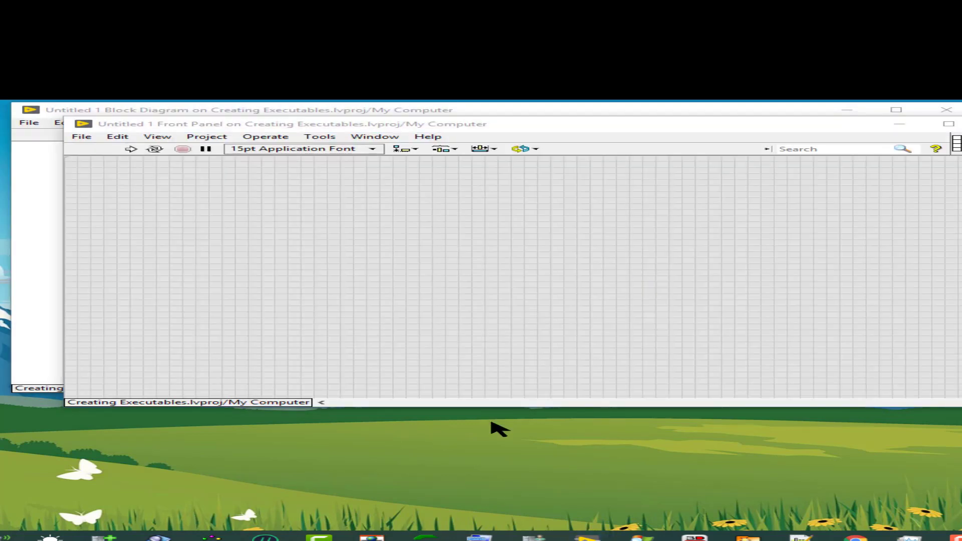
{"action": "mouse_move", "coordinate": [612, 535]}
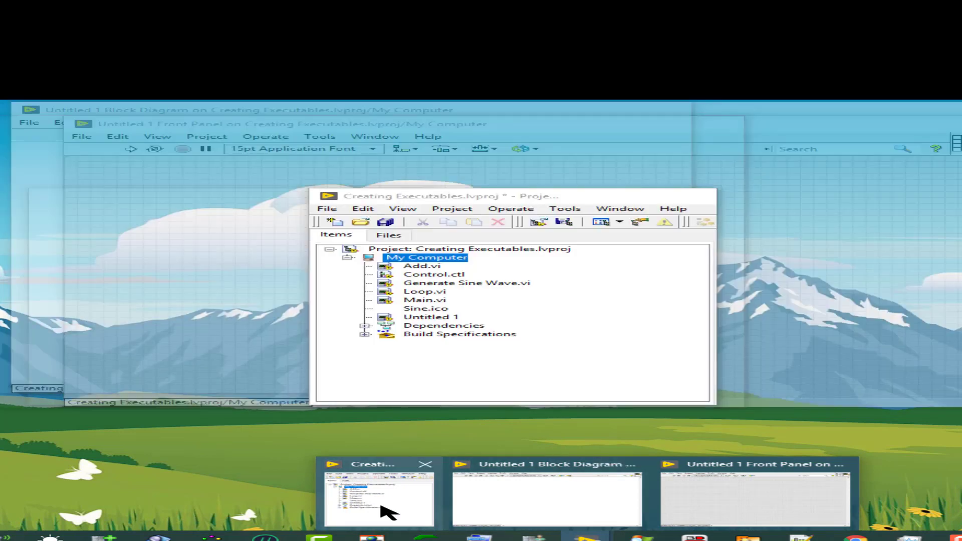
{"action": "left_click", "coordinate": [382, 507]}
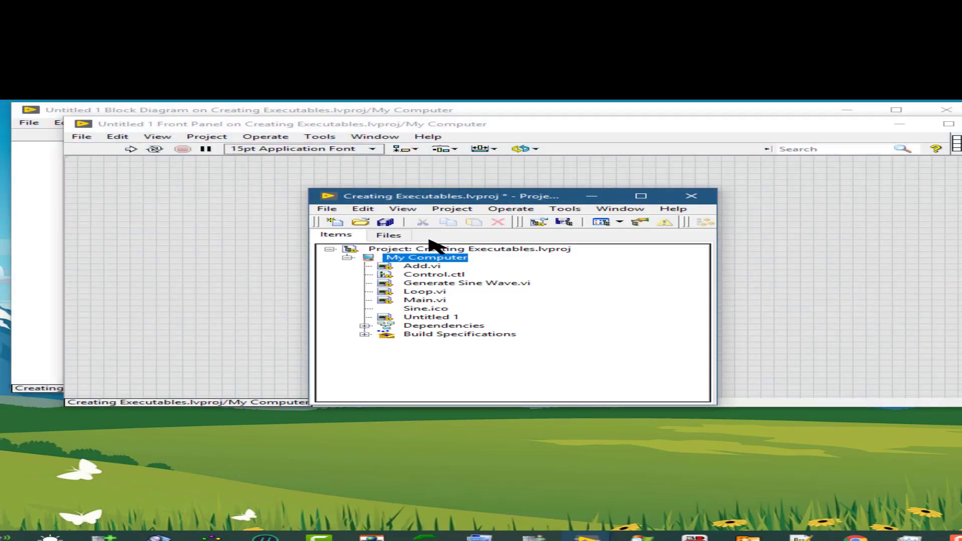
{"action": "left_click", "coordinate": [456, 210]}
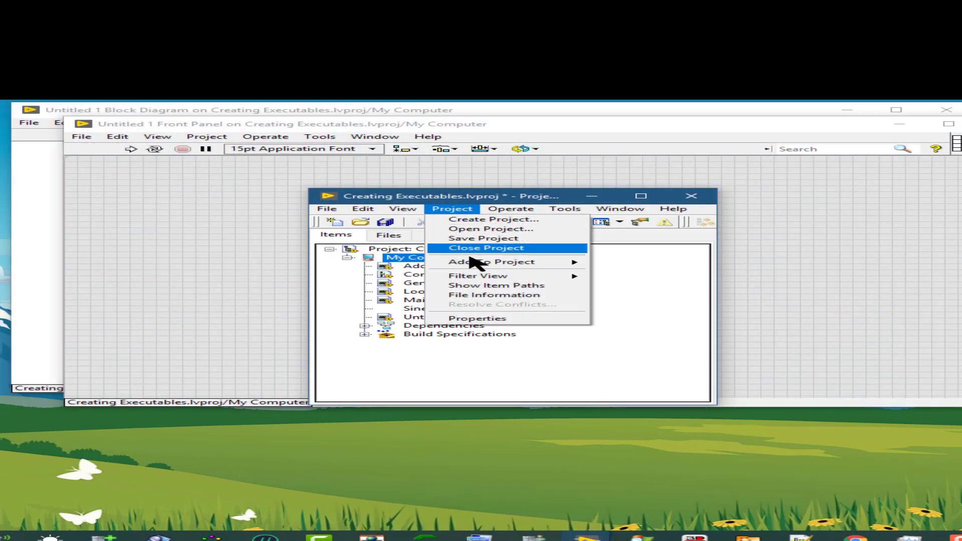
{"action": "mouse_move", "coordinate": [475, 264]}
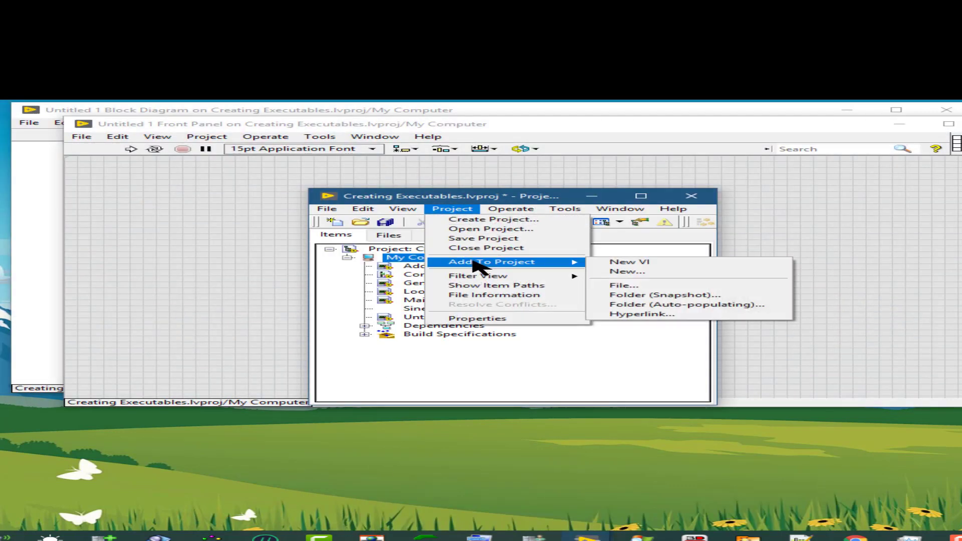
Preview the Generate and Display and Producer/Consumer templates in the New dialog, then cancel it
{"action": "left_click", "coordinate": [627, 273]}
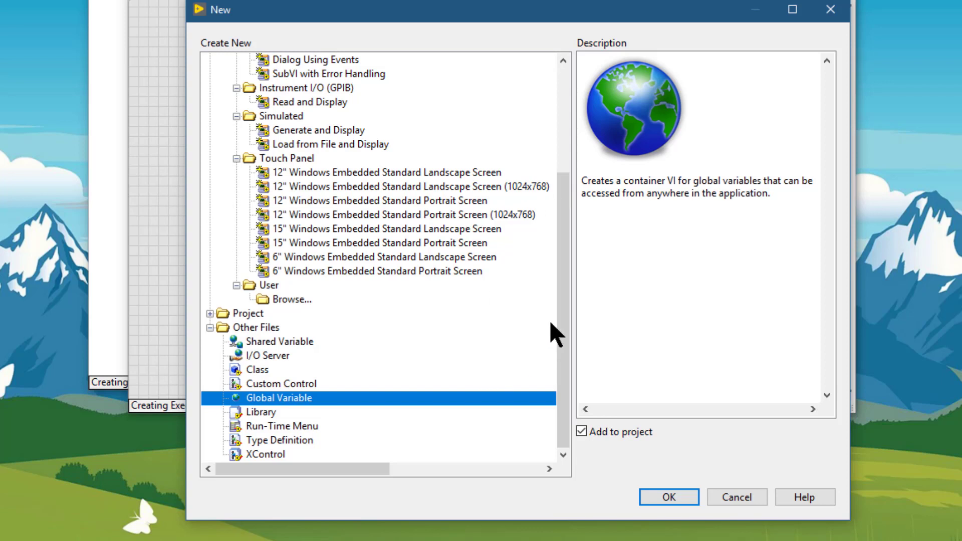
{"action": "left_click", "coordinate": [554, 131]}
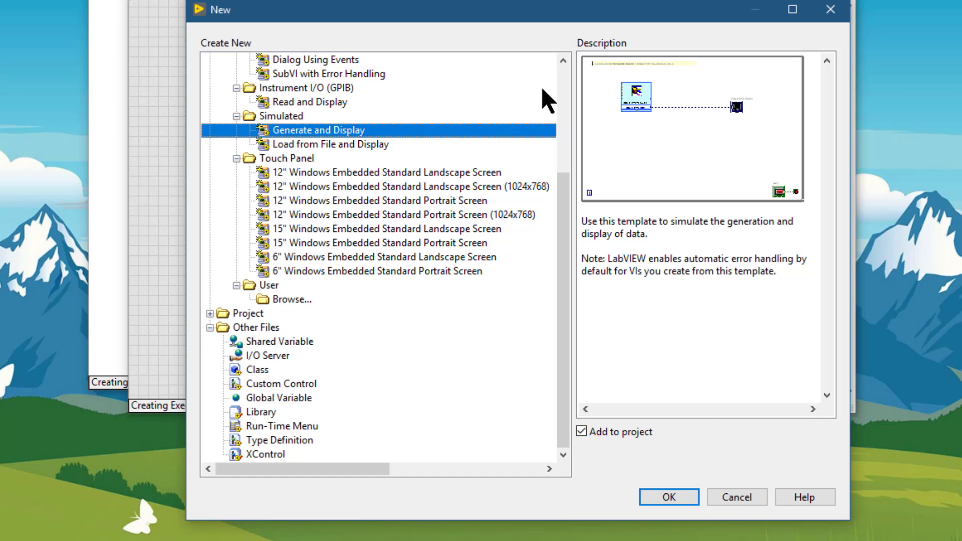
{"action": "scroll", "coordinate": [563, 83], "scroll_direction": "up", "scroll_amount": 4}
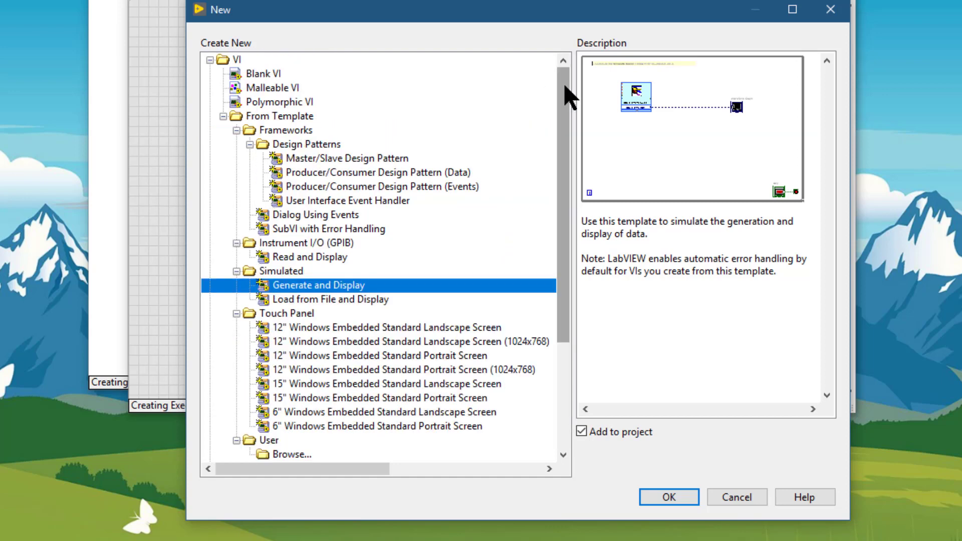
{"action": "left_click", "coordinate": [377, 174]}
{"action": "left_click", "coordinate": [374, 187]}
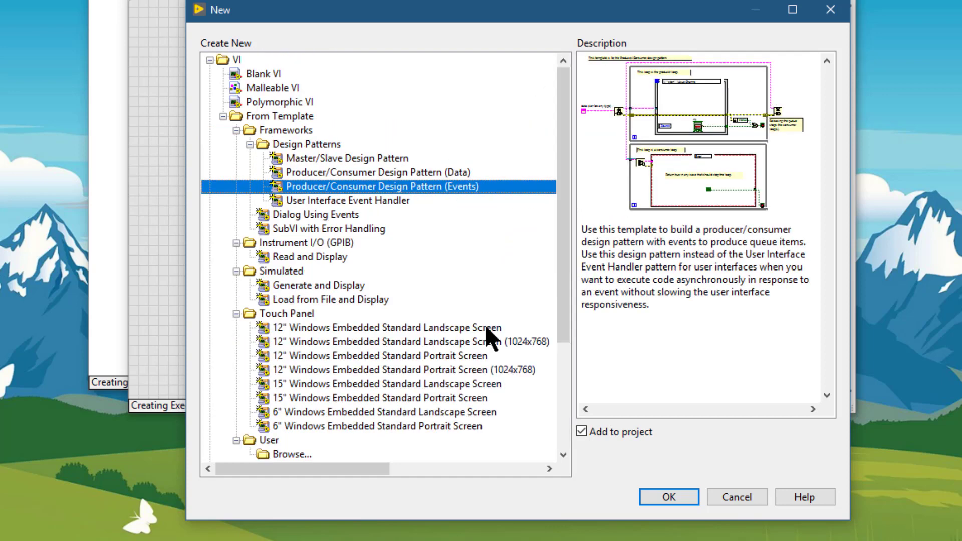
{"action": "scroll", "coordinate": [562, 391], "scroll_direction": "down", "scroll_amount": 4}
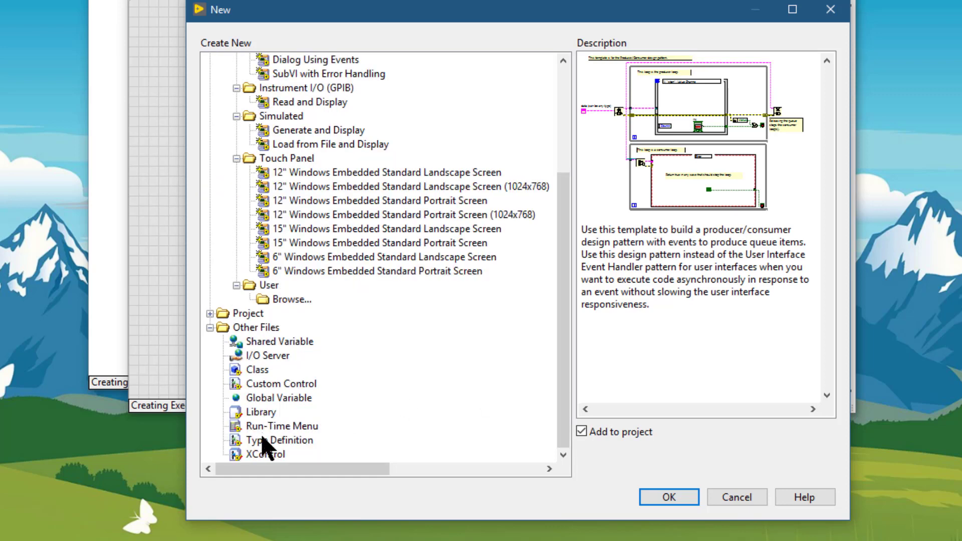
{"action": "left_click", "coordinate": [741, 498]}
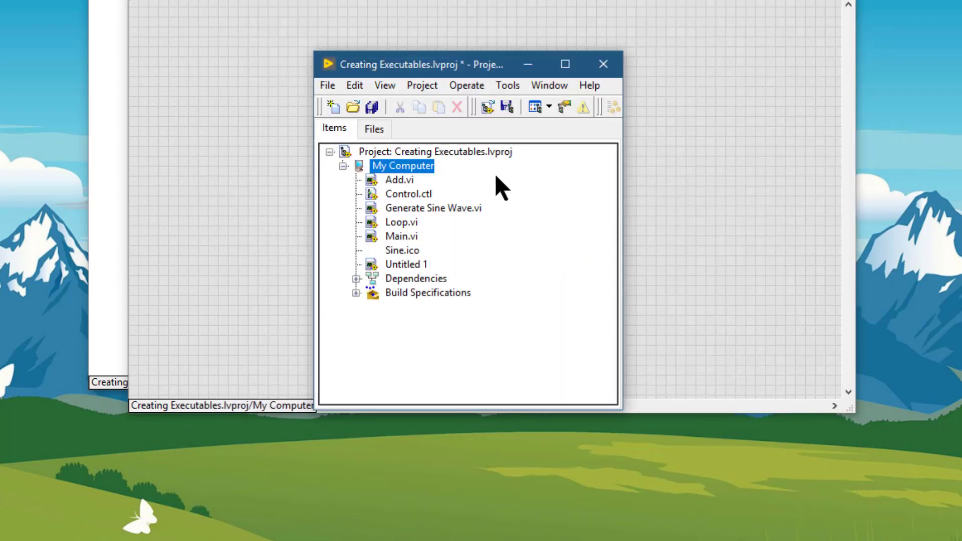
Open the Add To Project > File dialog and go to the Desktop folder
{"action": "left_click", "coordinate": [424, 86]}
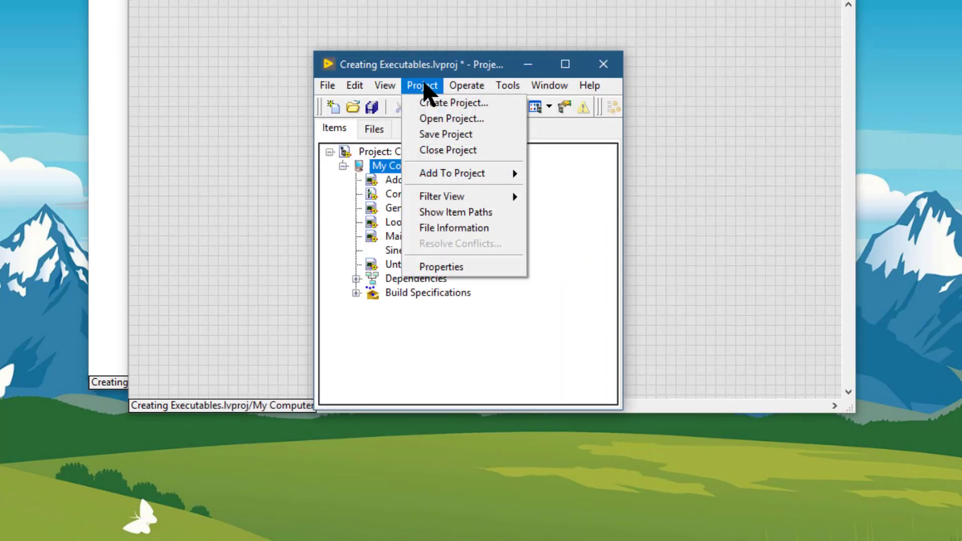
{"action": "mouse_move", "coordinate": [456, 173]}
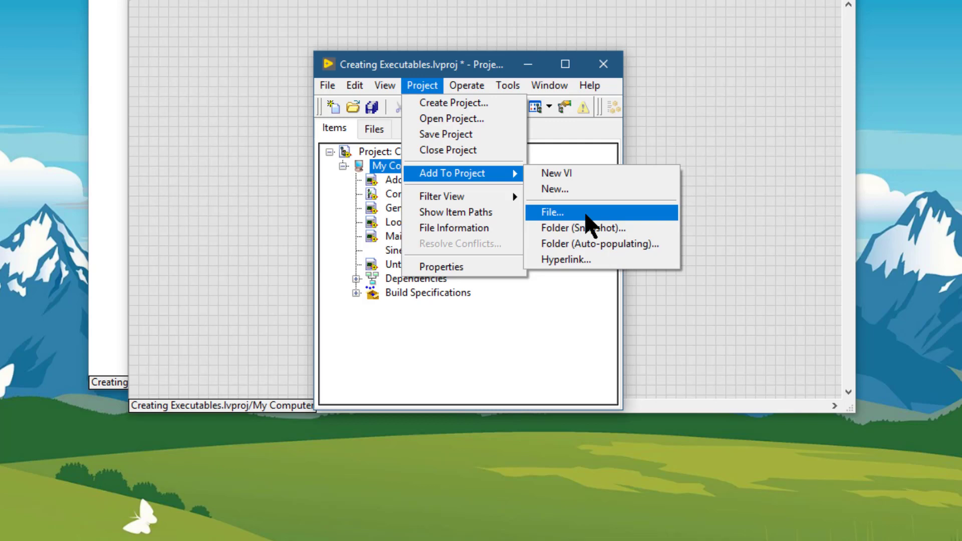
{"action": "left_click", "coordinate": [585, 216]}
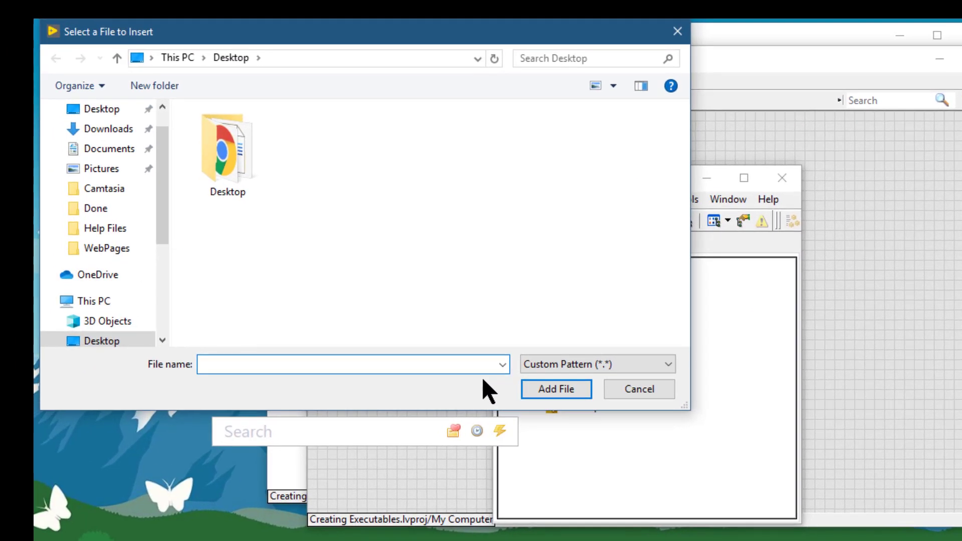
{"action": "left_click", "coordinate": [234, 171]}
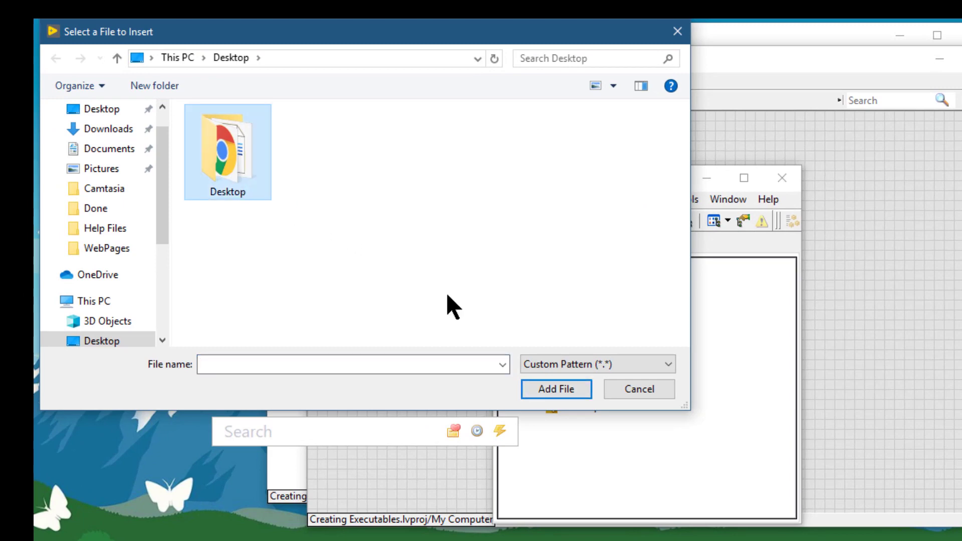
Cancel the file dialog and start adding a Folder (Snapshot) to the project
{"action": "left_click", "coordinate": [660, 394]}
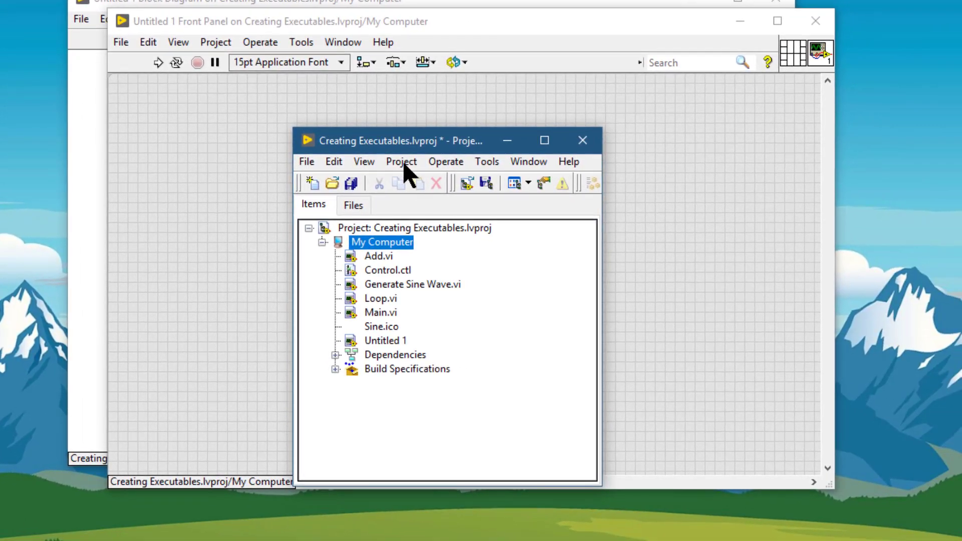
{"action": "left_click", "coordinate": [403, 163]}
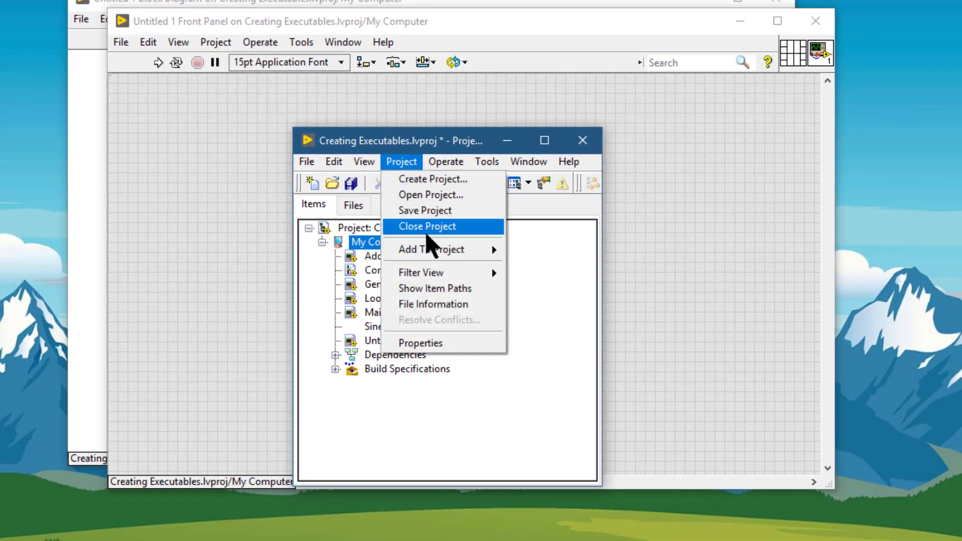
{"action": "mouse_move", "coordinate": [434, 255]}
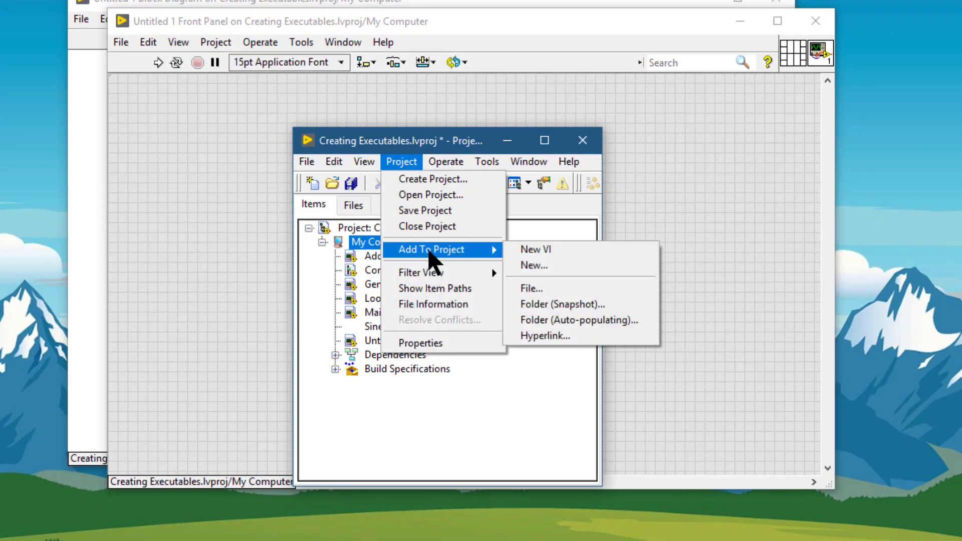
{"action": "left_click", "coordinate": [577, 306]}
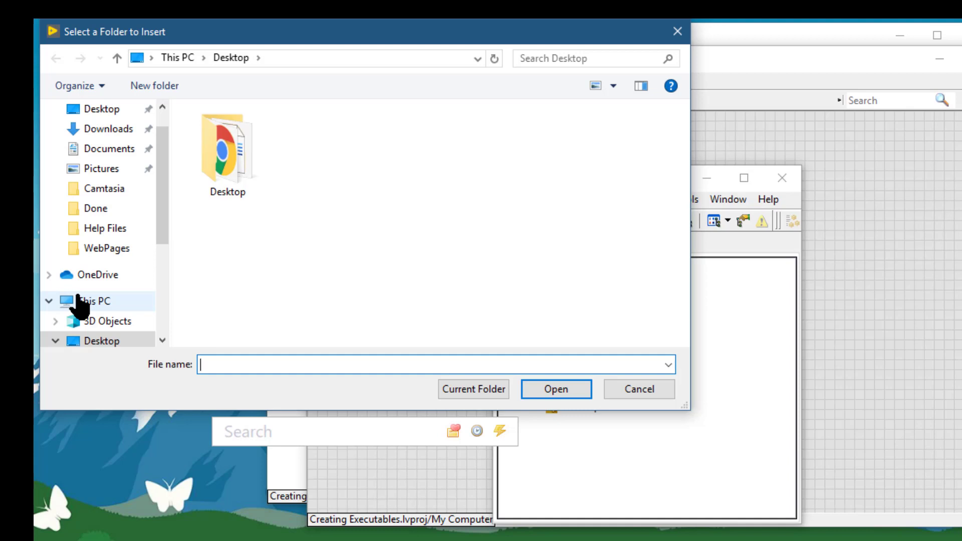
Add the Temp\Creating Executables folder as a snapshot, accepting the already-in-project warning
{"action": "scroll", "coordinate": [164, 288], "scroll_direction": "down", "scroll_amount": 3}
{"action": "left_click", "coordinate": [55, 293]}
{"action": "left_click", "coordinate": [70, 310]}
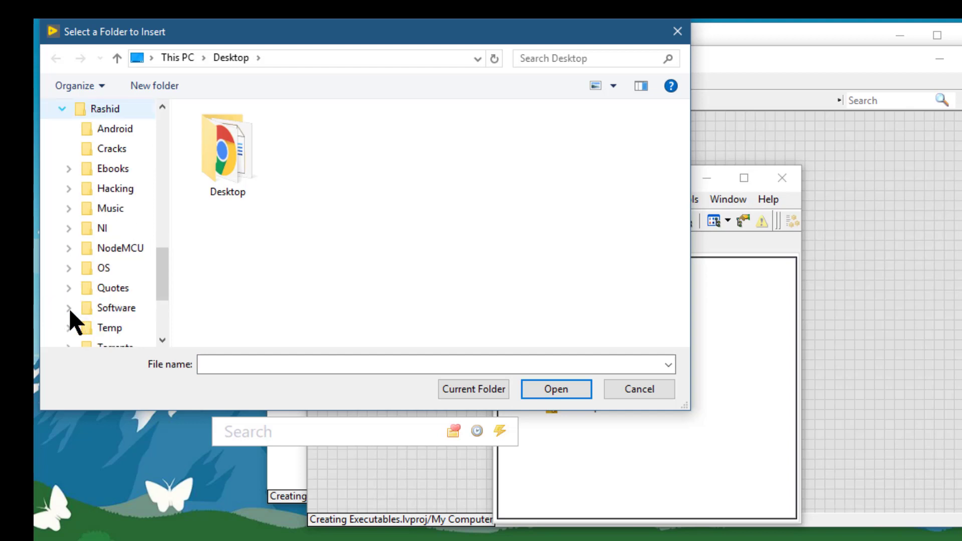
{"action": "left_click", "coordinate": [90, 332]}
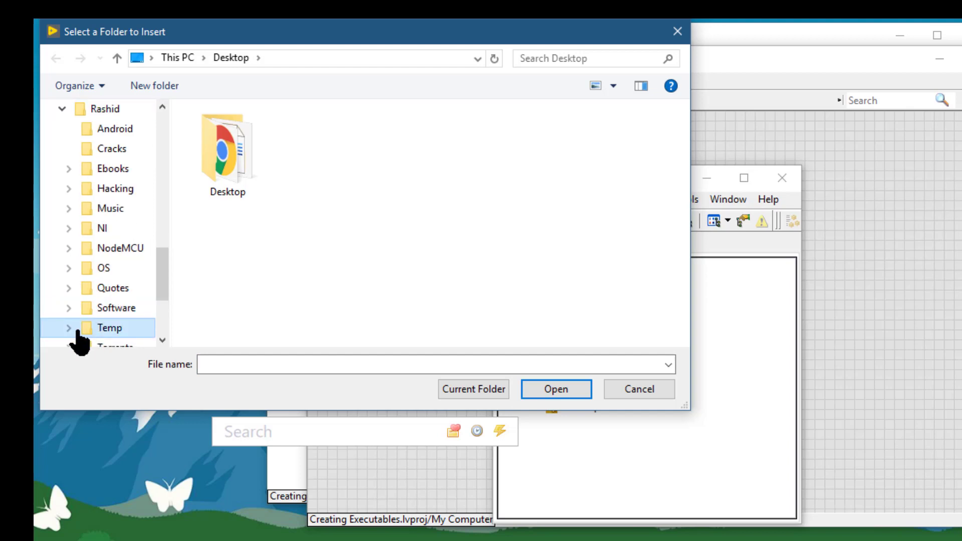
{"action": "left_click", "coordinate": [71, 326]}
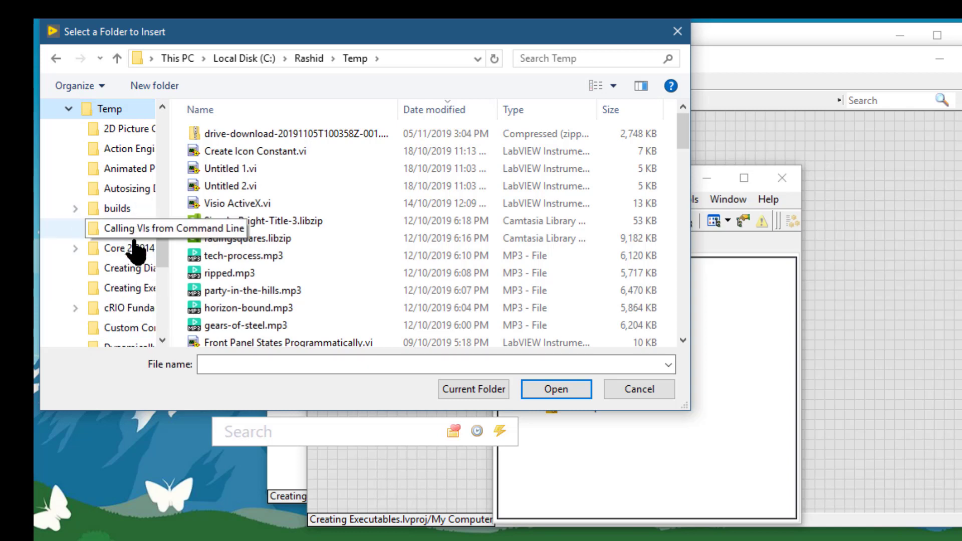
{"action": "left_click", "coordinate": [133, 289]}
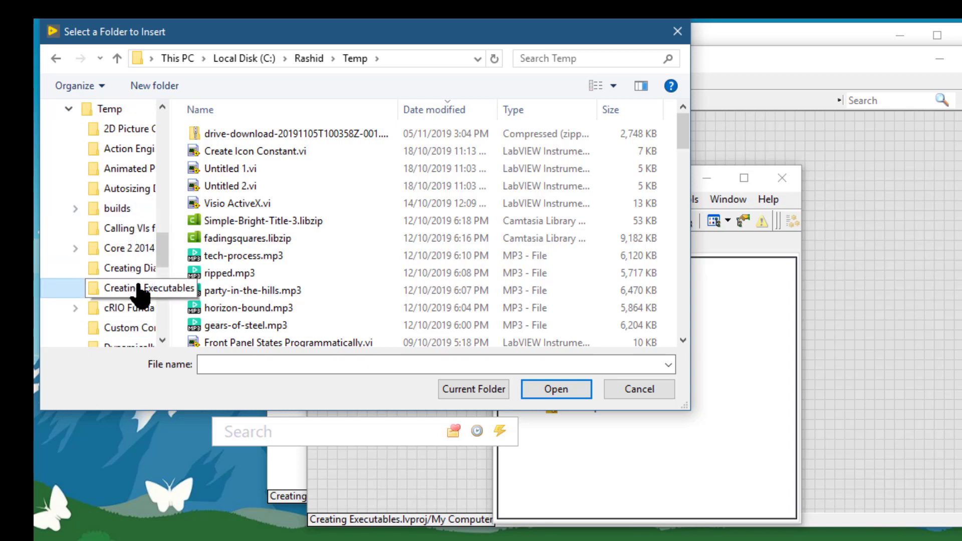
{"action": "left_click", "coordinate": [493, 390]}
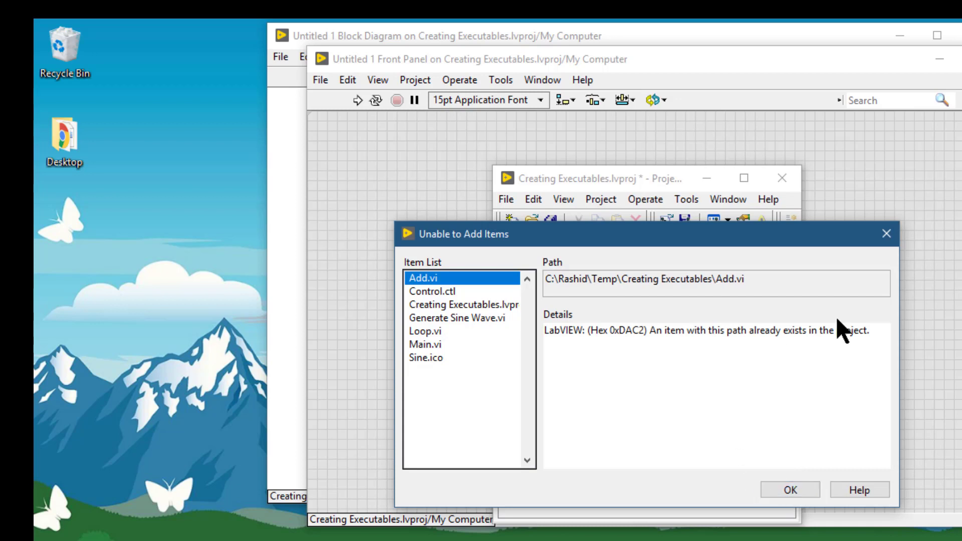
{"action": "left_click", "coordinate": [793, 495]}
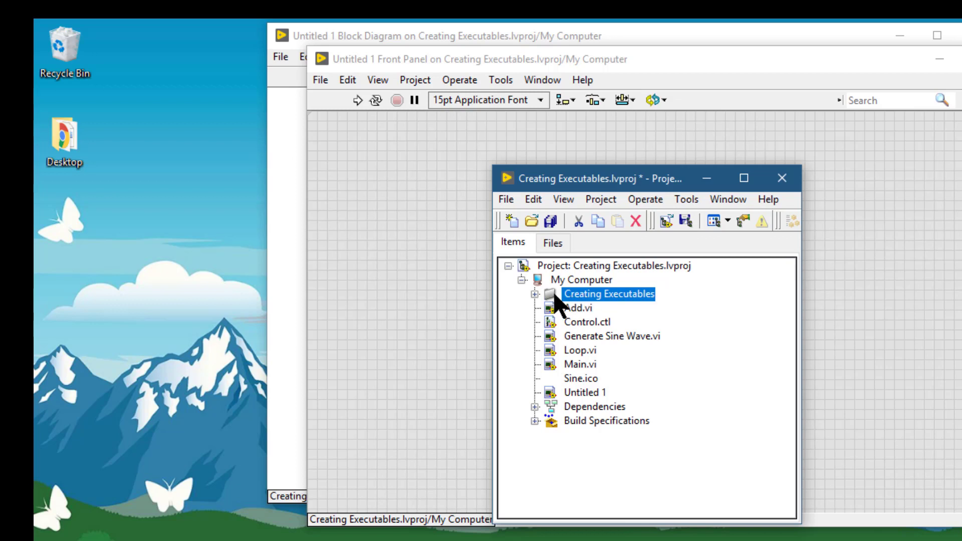
{"action": "key", "text": "Up"}
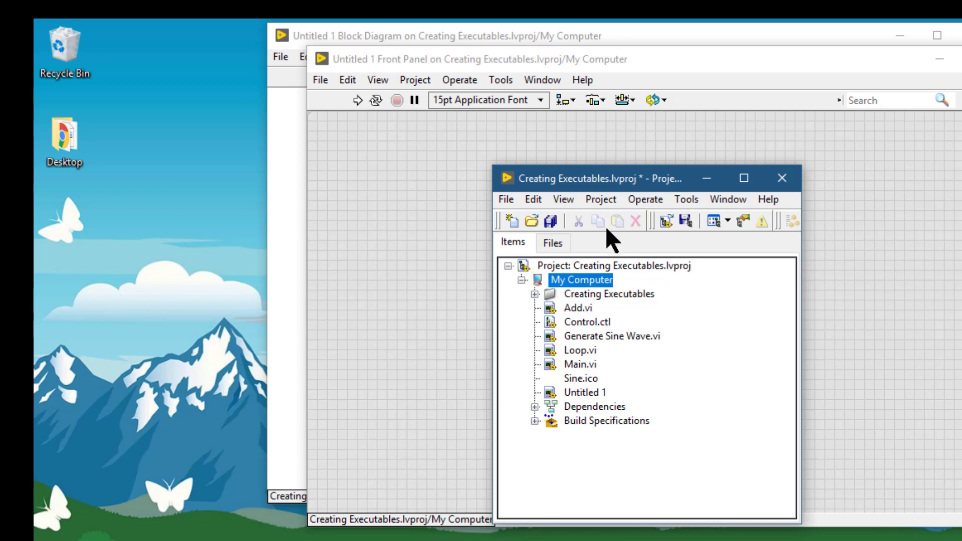
Add the Creating Dialog folder from Temp as an auto-populating folder
{"action": "left_click", "coordinate": [600, 199]}
{"action": "mouse_move", "coordinate": [627, 294]}
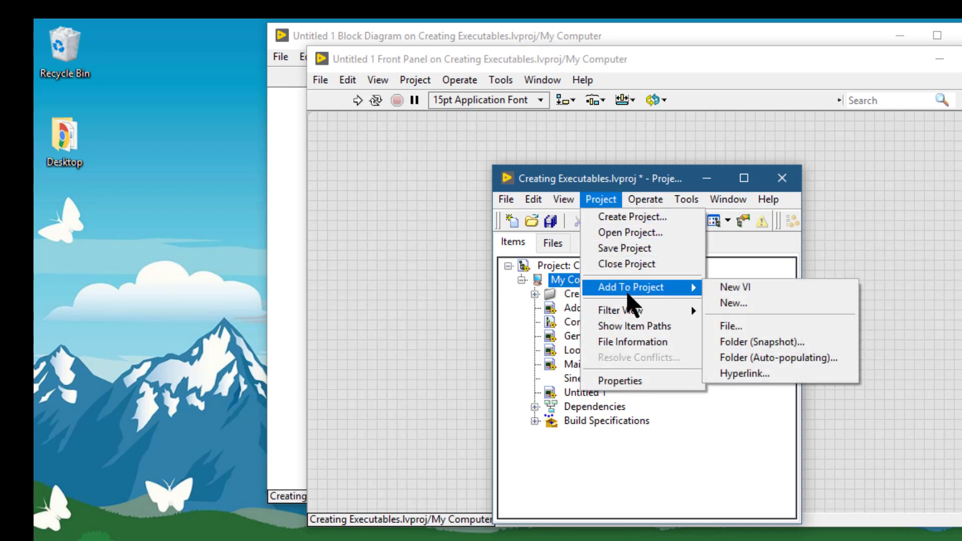
{"action": "left_click", "coordinate": [783, 358]}
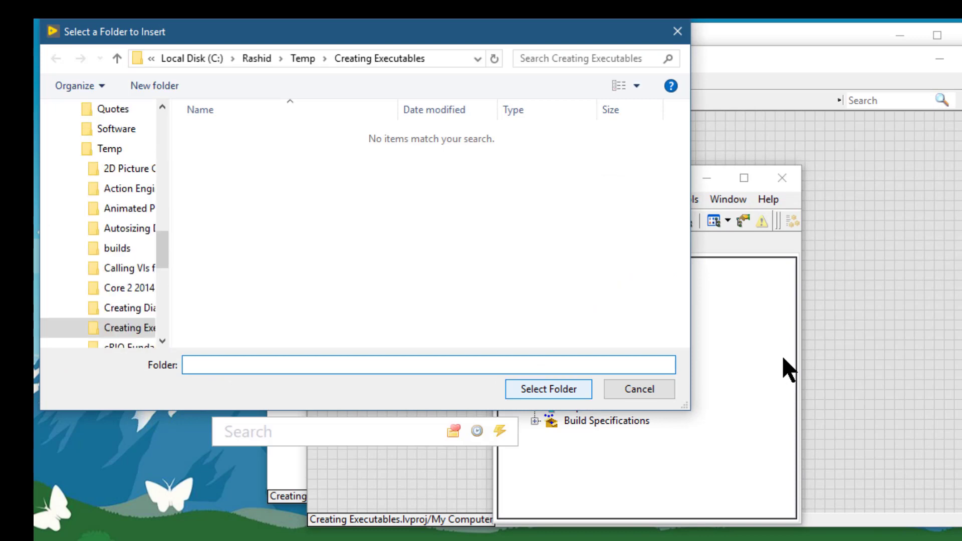
{"action": "left_click", "coordinate": [134, 311]}
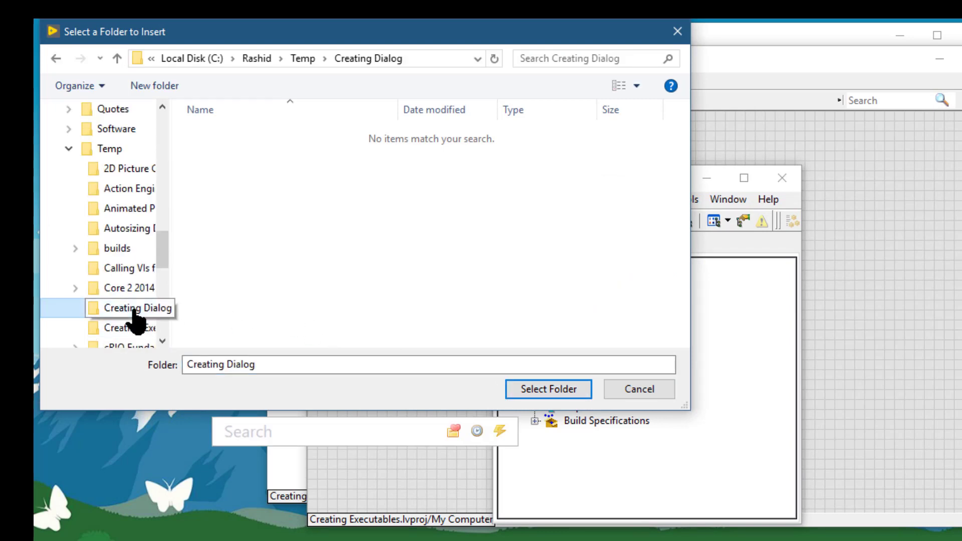
{"action": "left_click", "coordinate": [543, 389]}
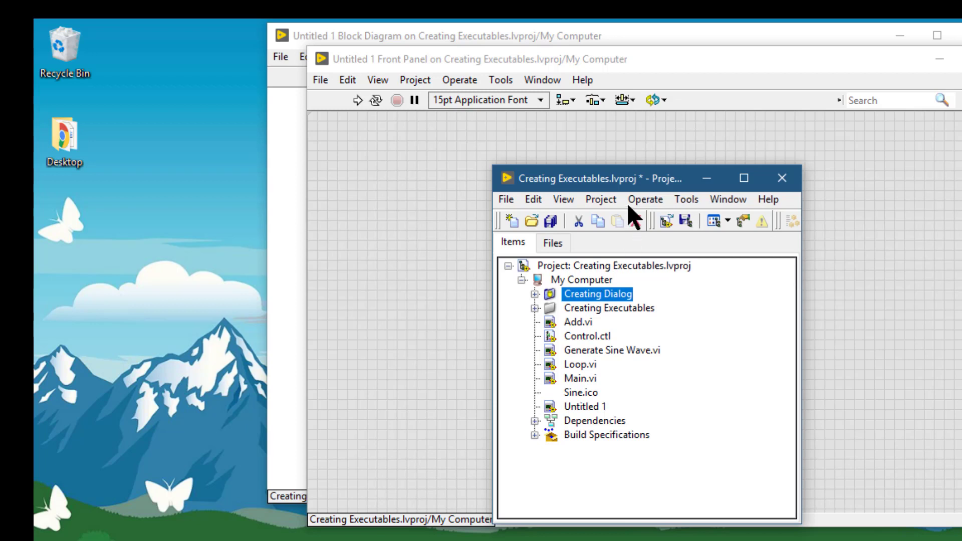
Create a new hyperlink under My Computer and name it Google
{"action": "left_click", "coordinate": [584, 279]}
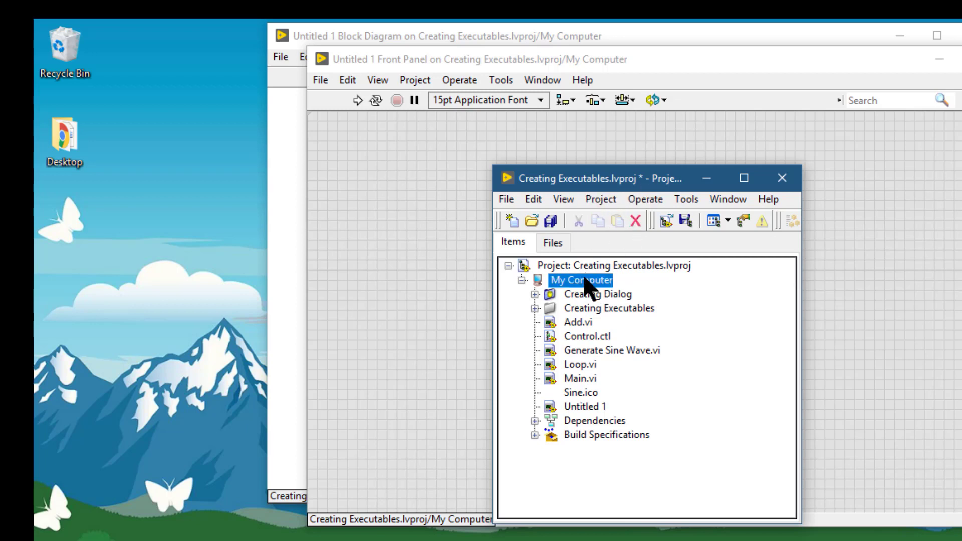
{"action": "left_click", "coordinate": [598, 205]}
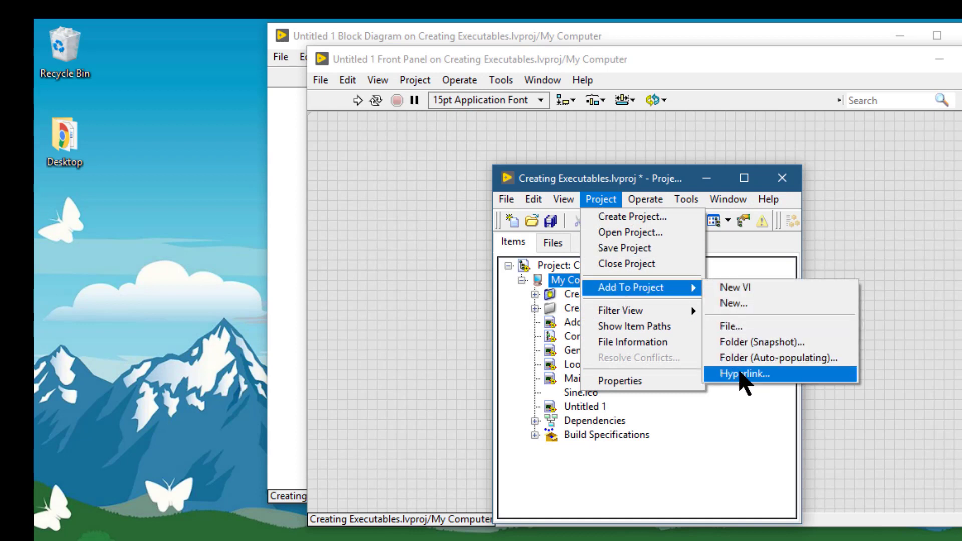
{"action": "left_click", "coordinate": [739, 373]}
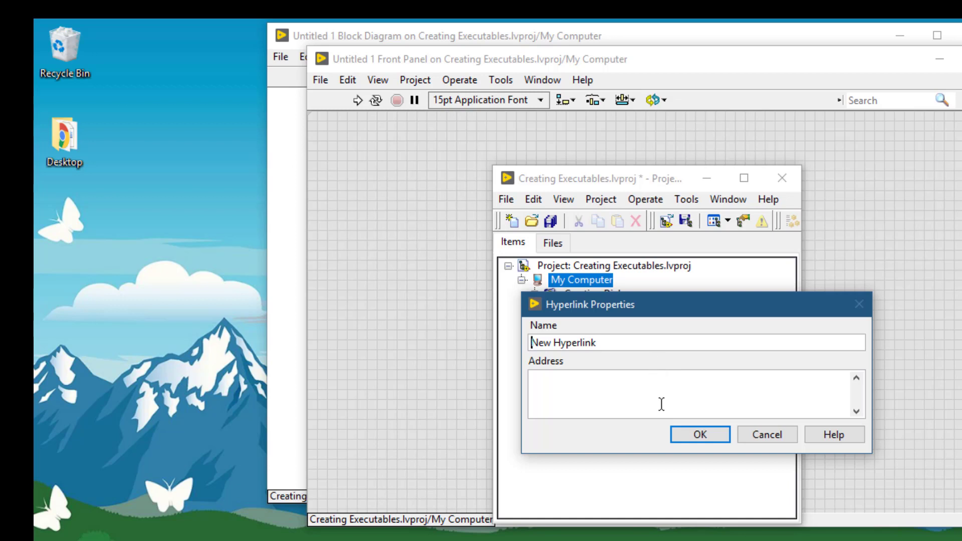
{"action": "left_click", "coordinate": [629, 336]}
{"action": "key", "text": "Left"}
{"action": "key", "text": "Left"}
{"action": "key", "text": "Left"}
{"action": "key", "text": "Left"}
{"action": "key", "text": "Left"}
{"action": "key", "text": "Left"}
{"action": "key", "text": "BackSpace"}
{"action": "key", "text": "BackSpace"}
{"action": "key", "text": "BackSpace"}
{"action": "key", "text": "BackSpace"}
{"action": "key", "text": "BackSpace"}
{"action": "key", "text": "BackSpace"}
{"action": "key", "text": "BackSpace"}
{"action": "key", "text": "BackSpace"}
{"action": "key", "text": "BackSpace"}
{"action": "key", "text": "BackSpace"}
{"action": "key", "text": "BackSpace"}
{"action": "key", "text": "BackSpace"}
{"action": "key", "text": "BackSpace"}
{"action": "left_click", "coordinate": [628, 376]}
{"action": "type", "text": "www"}
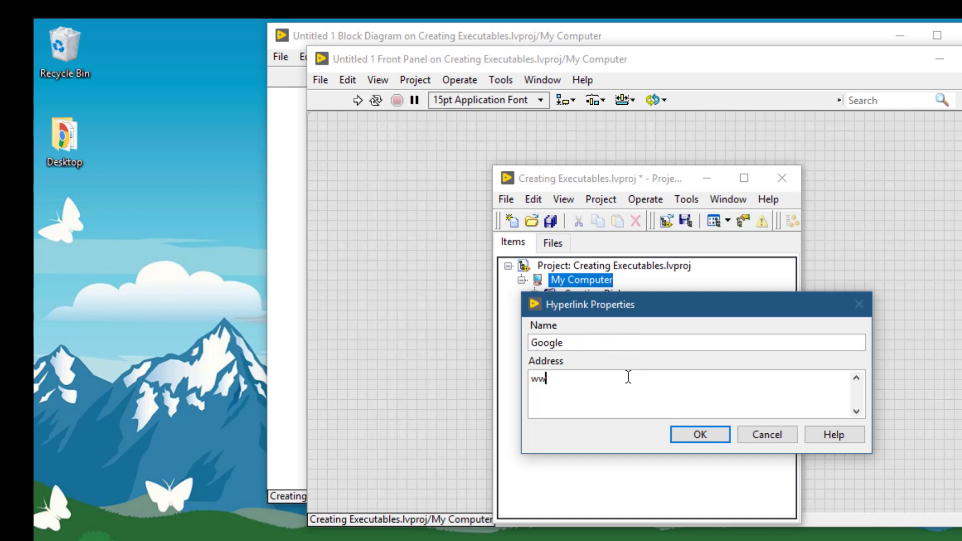
{"action": "type", "text": ".google.om"}
{"action": "key", "text": "BackSpace"}
{"action": "key", "text": "BackSpace"}
{"action": "type", "text": "com"}
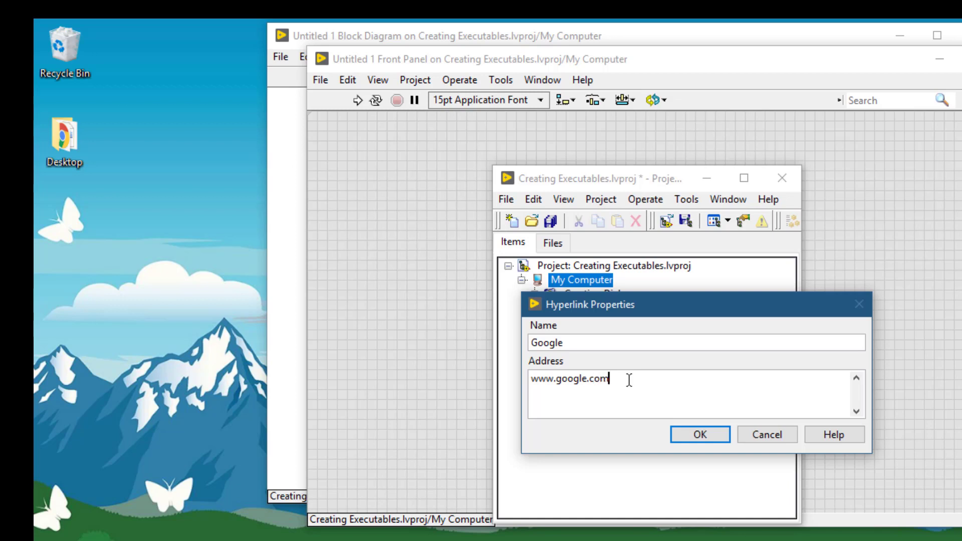
{"action": "left_click", "coordinate": [670, 433]}
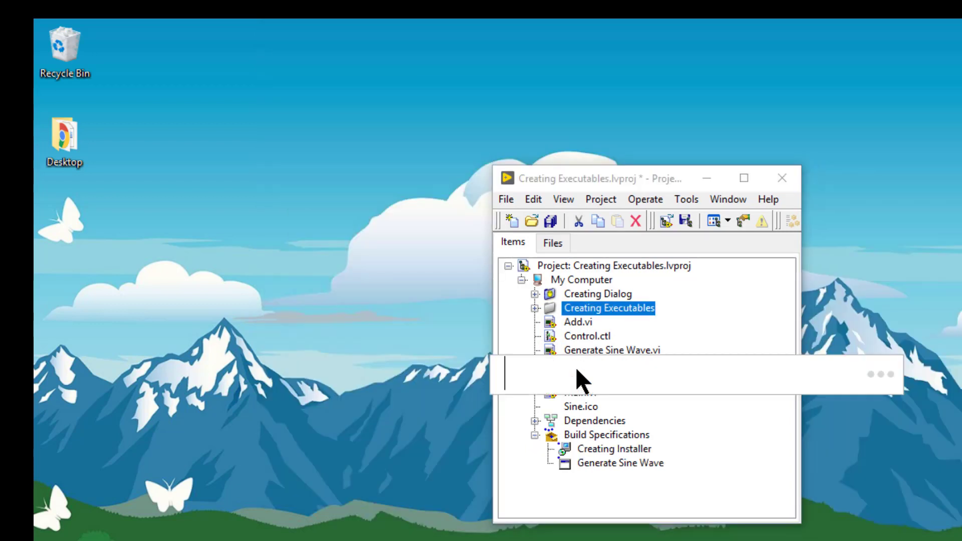
Uncheck Build Specifications and Dependencies under Filter View to hide both nodes
{"action": "left_click", "coordinate": [602, 201]}
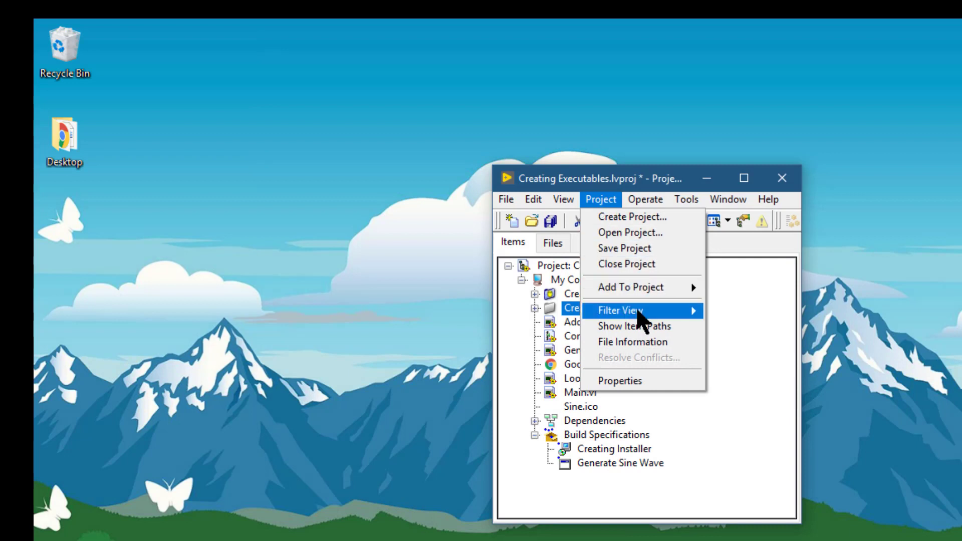
{"action": "mouse_move", "coordinate": [639, 320]}
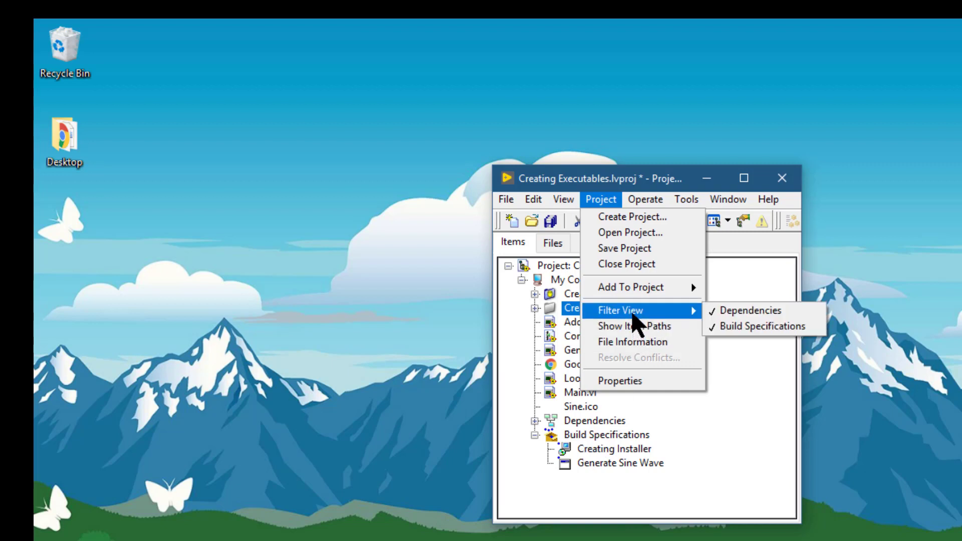
{"action": "left_click", "coordinate": [750, 326]}
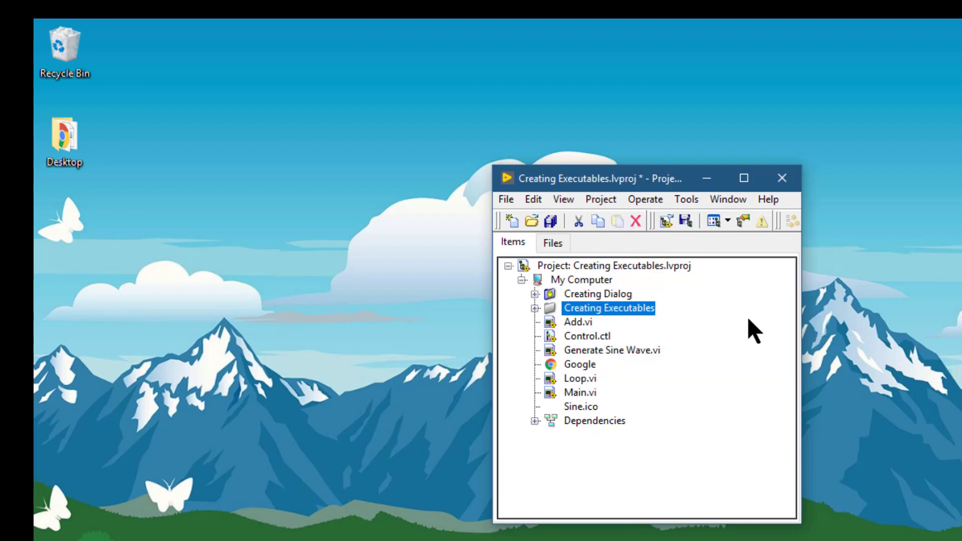
{"action": "left_click", "coordinate": [603, 200]}
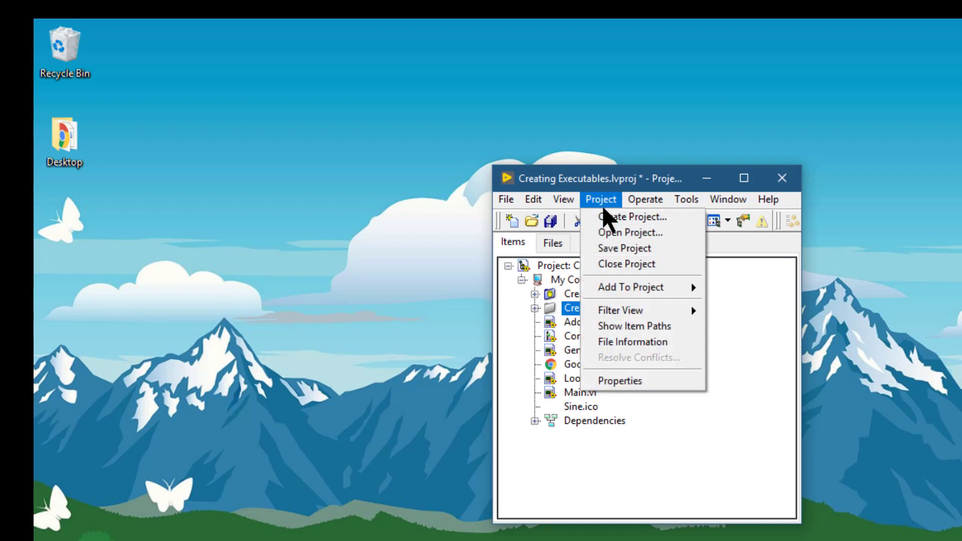
{"action": "mouse_move", "coordinate": [680, 312]}
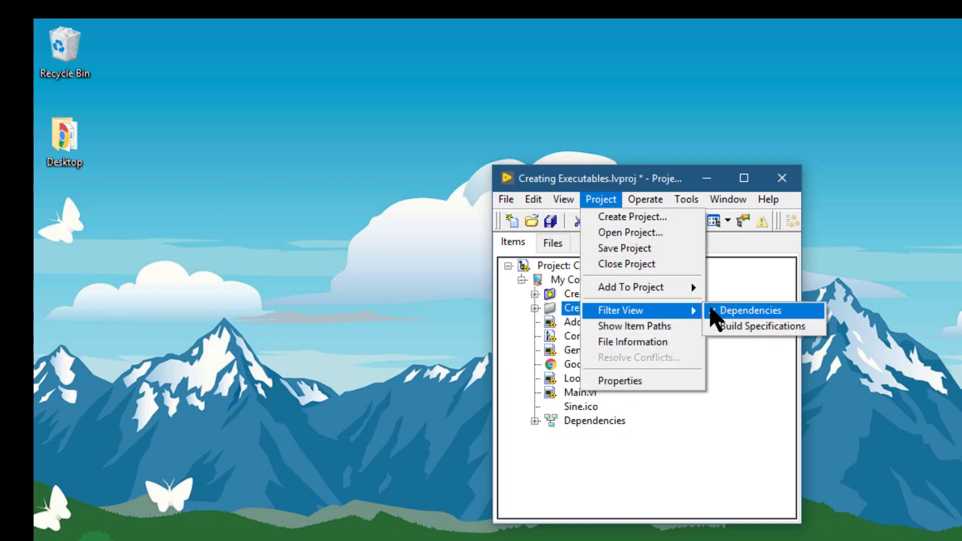
{"action": "left_click", "coordinate": [715, 312]}
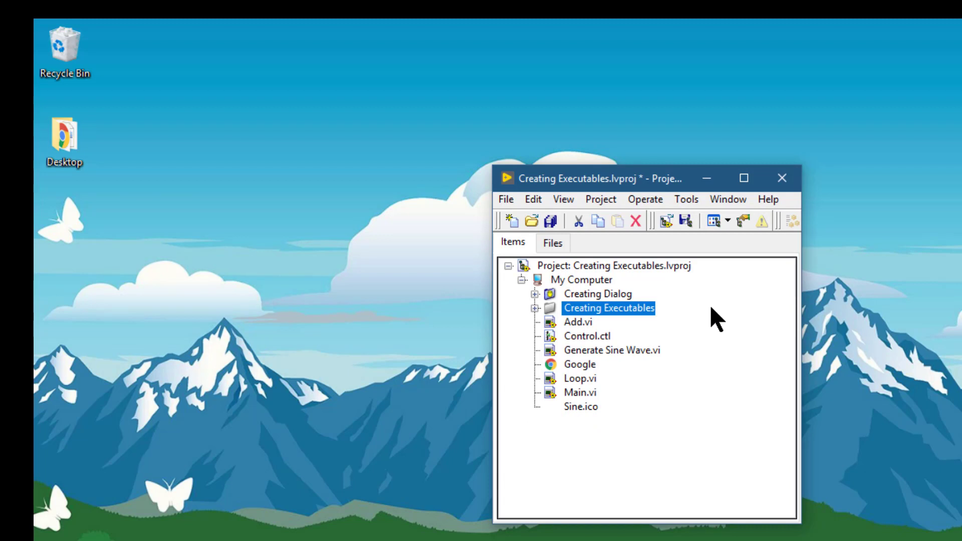
Turn on Show Item Paths and widen the project window to reveal full paths
{"action": "left_click", "coordinate": [600, 200]}
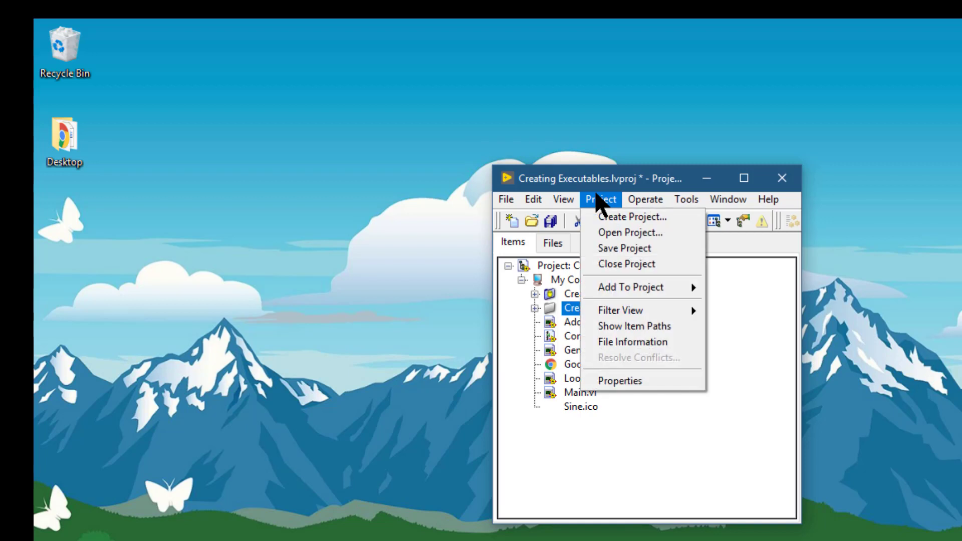
{"action": "left_click", "coordinate": [643, 326]}
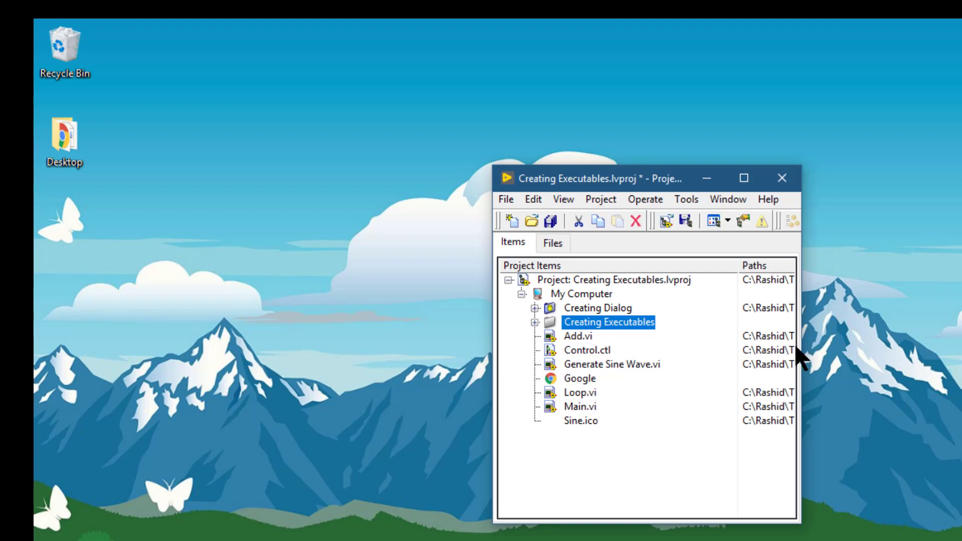
{"action": "left_click_drag", "start_coordinate": [800, 350], "coordinate": [961, 351]}
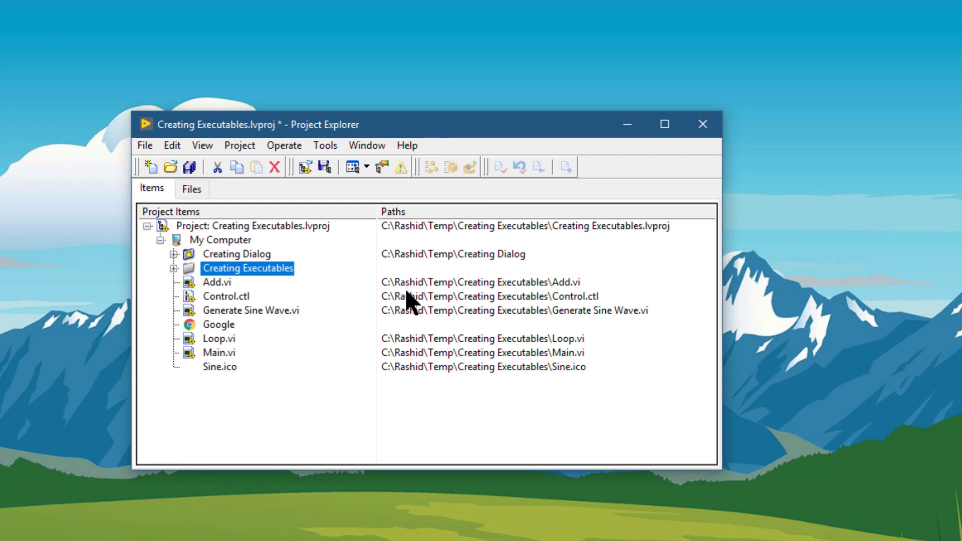
{"action": "left_click", "coordinate": [406, 293]}
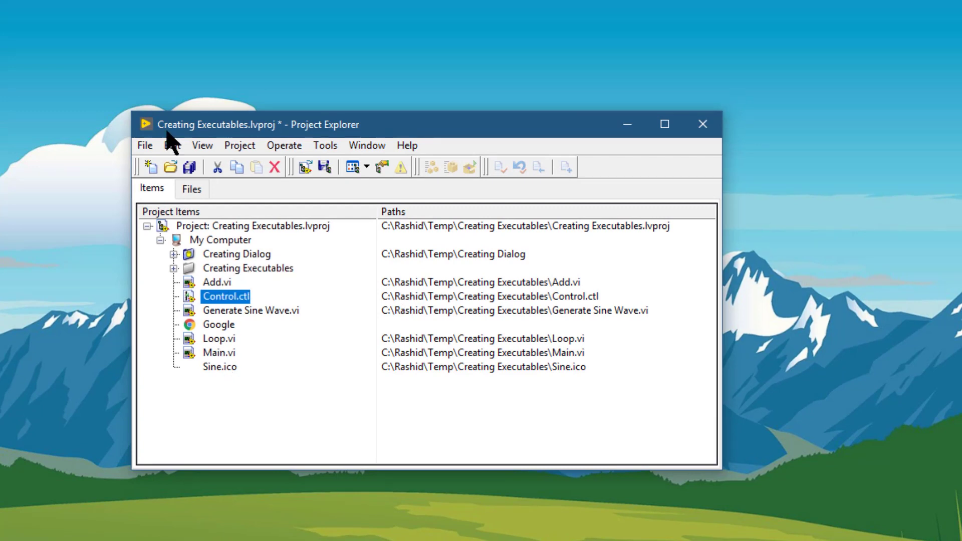
Review File Information and export the file paths to Creating Executables Files.txt on the Desktop
{"action": "left_click", "coordinate": [242, 146]}
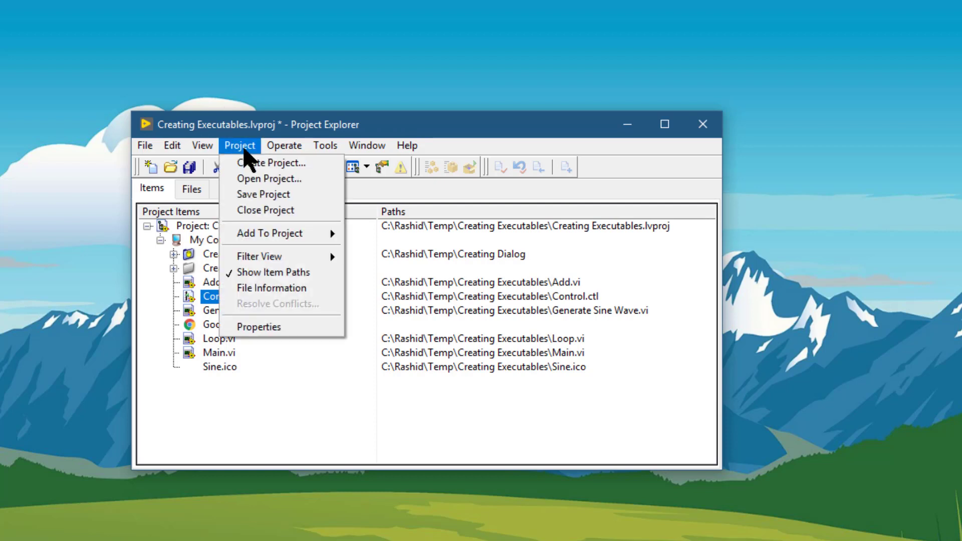
{"action": "left_click", "coordinate": [252, 290]}
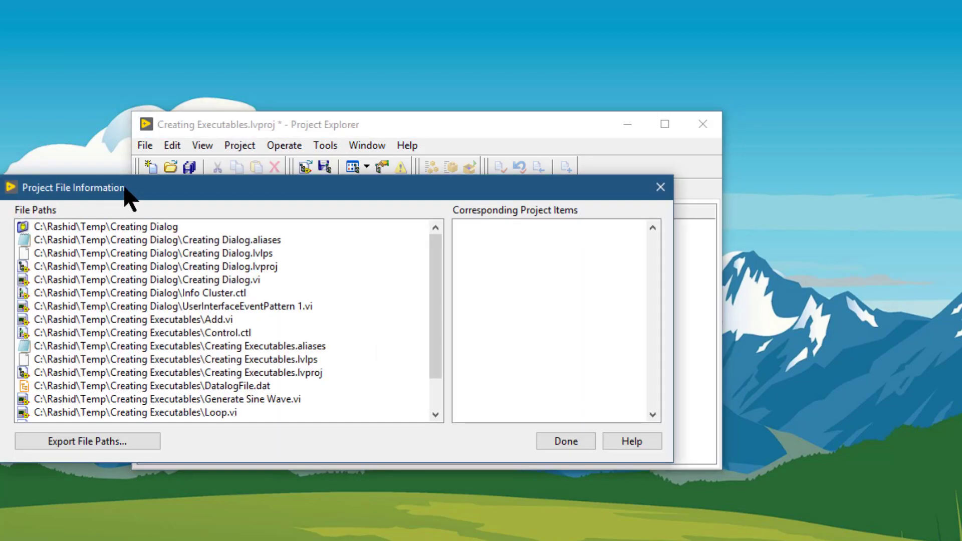
{"action": "left_click", "coordinate": [122, 293]}
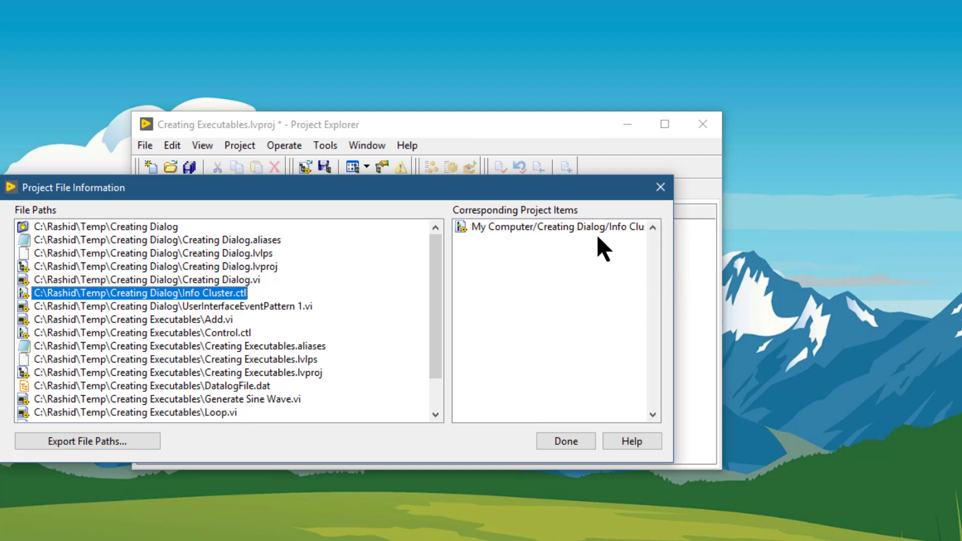
{"action": "left_click", "coordinate": [153, 445]}
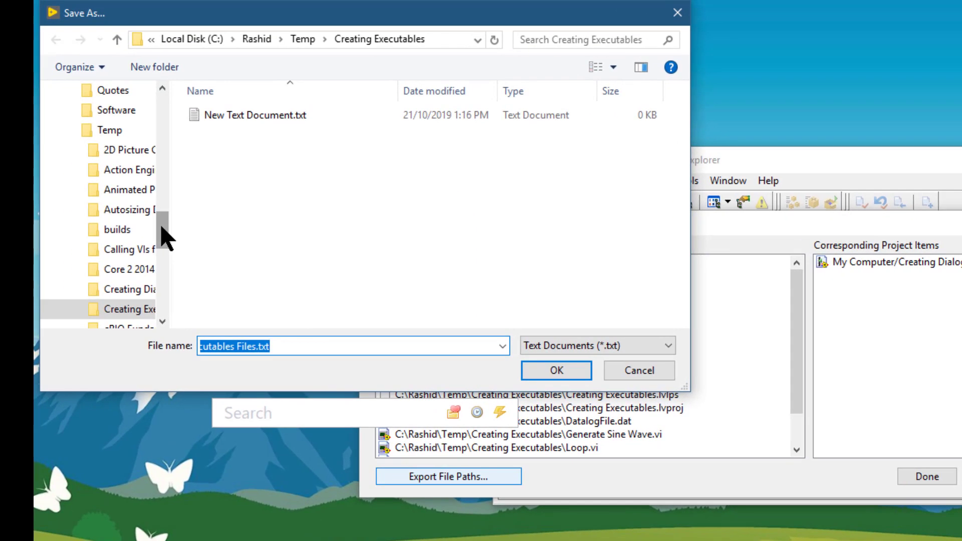
{"action": "left_click_drag", "start_coordinate": [164, 236], "coordinate": [168, 128]}
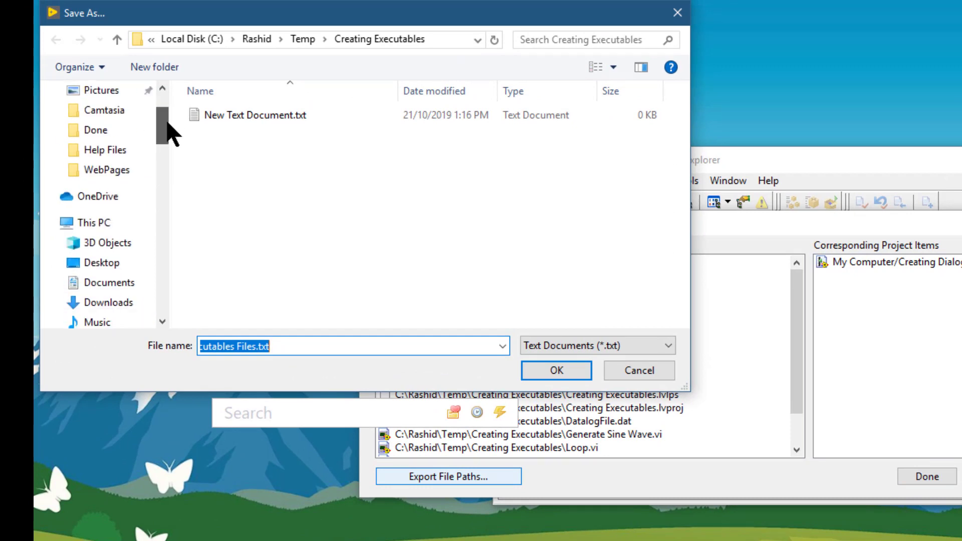
{"action": "left_click", "coordinate": [134, 256]}
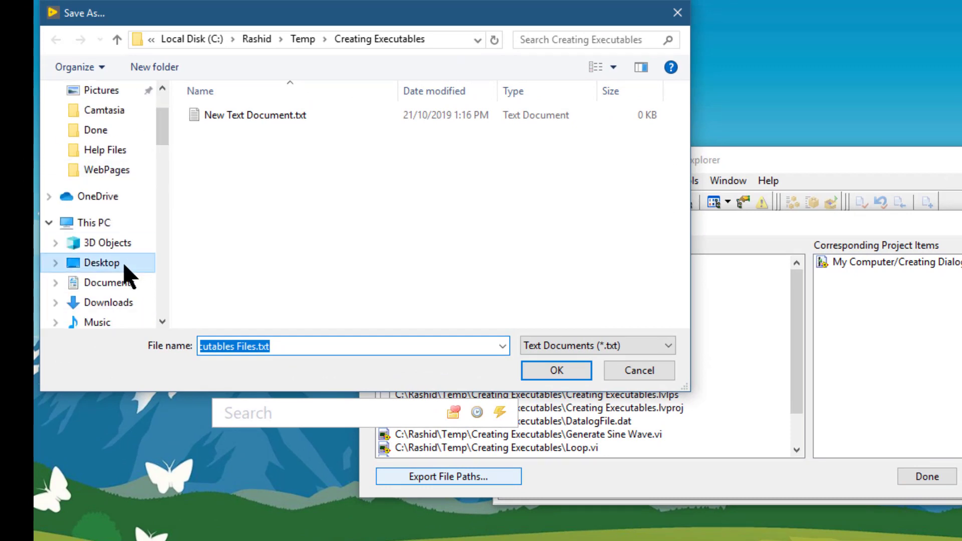
{"action": "left_click", "coordinate": [556, 372]}
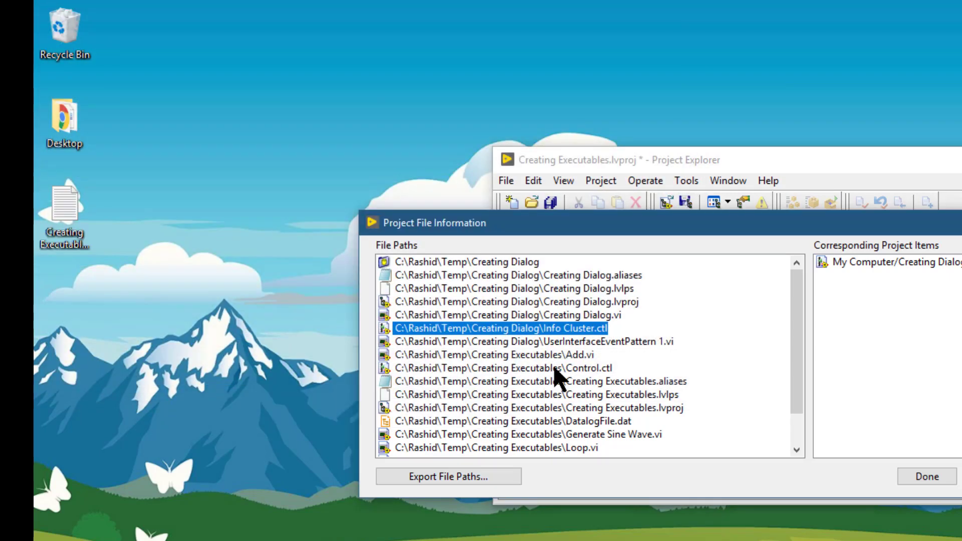
Open the exported file-paths text file from the desktop in Notepad, review it, then close it
{"action": "left_click", "coordinate": [72, 228]}
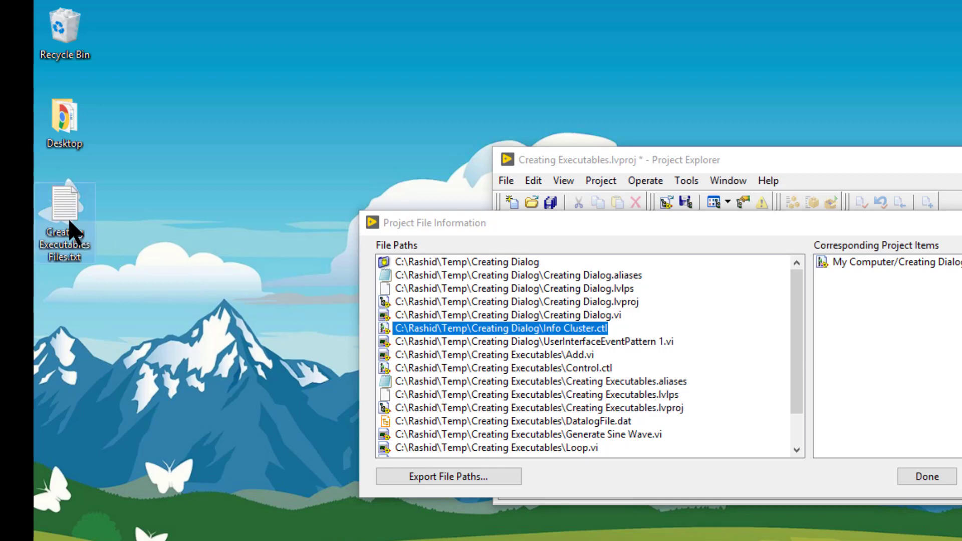
{"action": "double_click", "coordinate": [71, 228]}
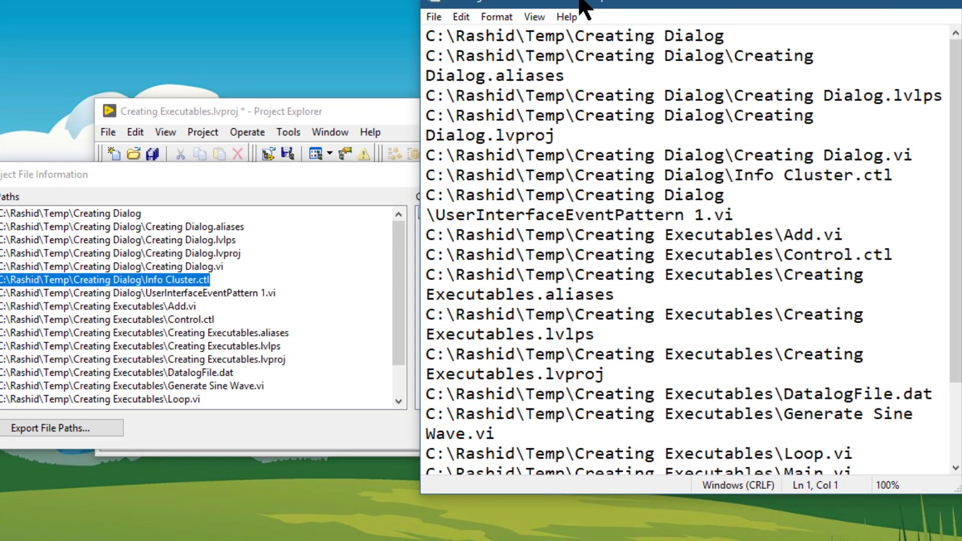
{"action": "left_click_drag", "start_coordinate": [588, 5], "coordinate": [189, 30]}
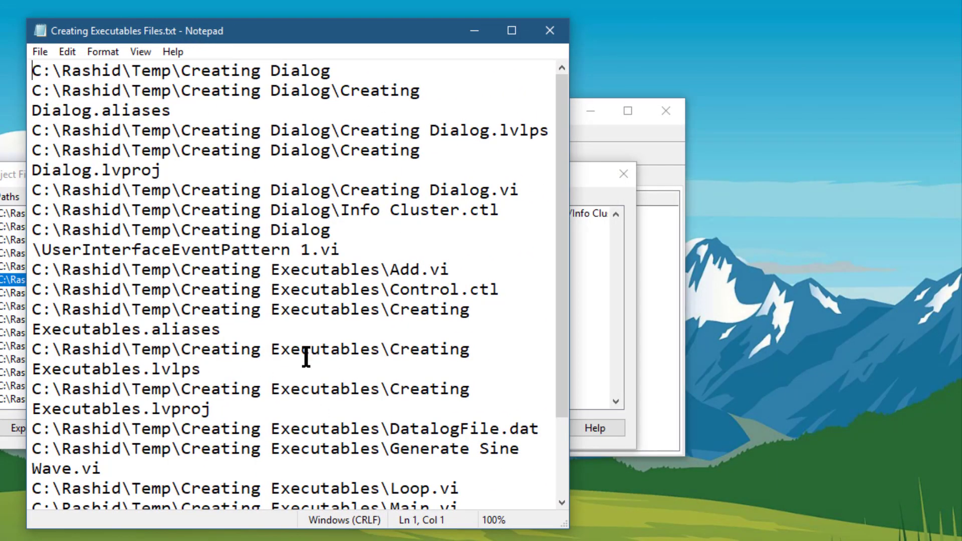
{"action": "left_click", "coordinate": [549, 31]}
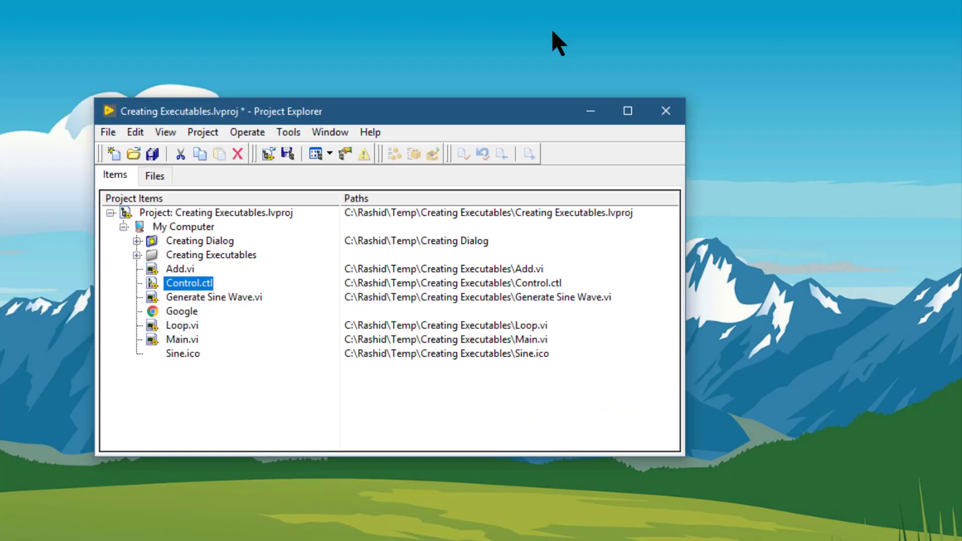
Open Project > Properties for the Creating Executables project
{"action": "left_click", "coordinate": [202, 132]}
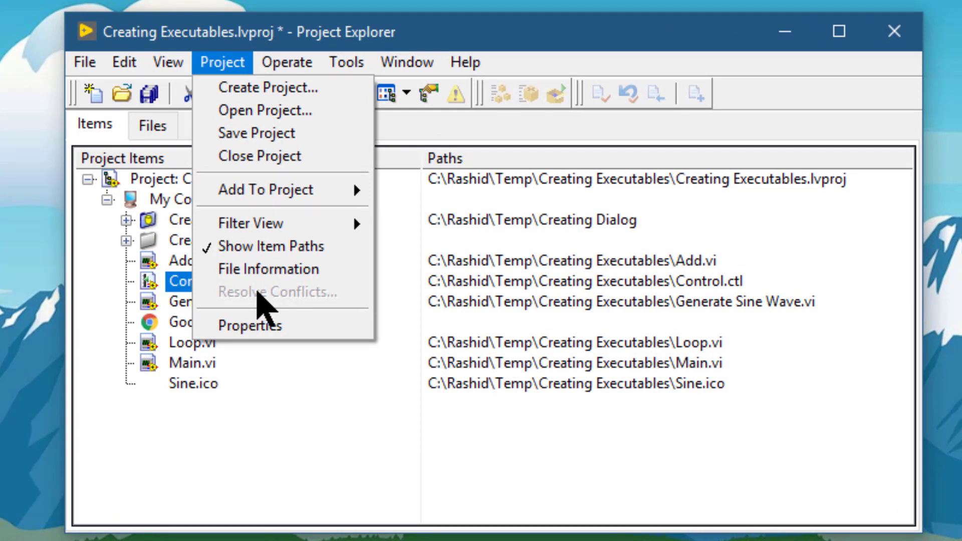
{"action": "left_click", "coordinate": [242, 332]}
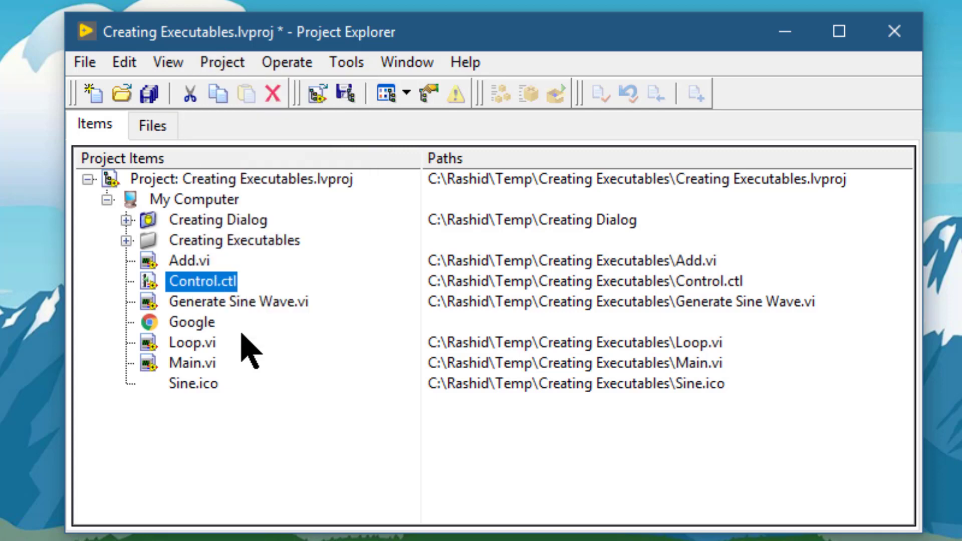